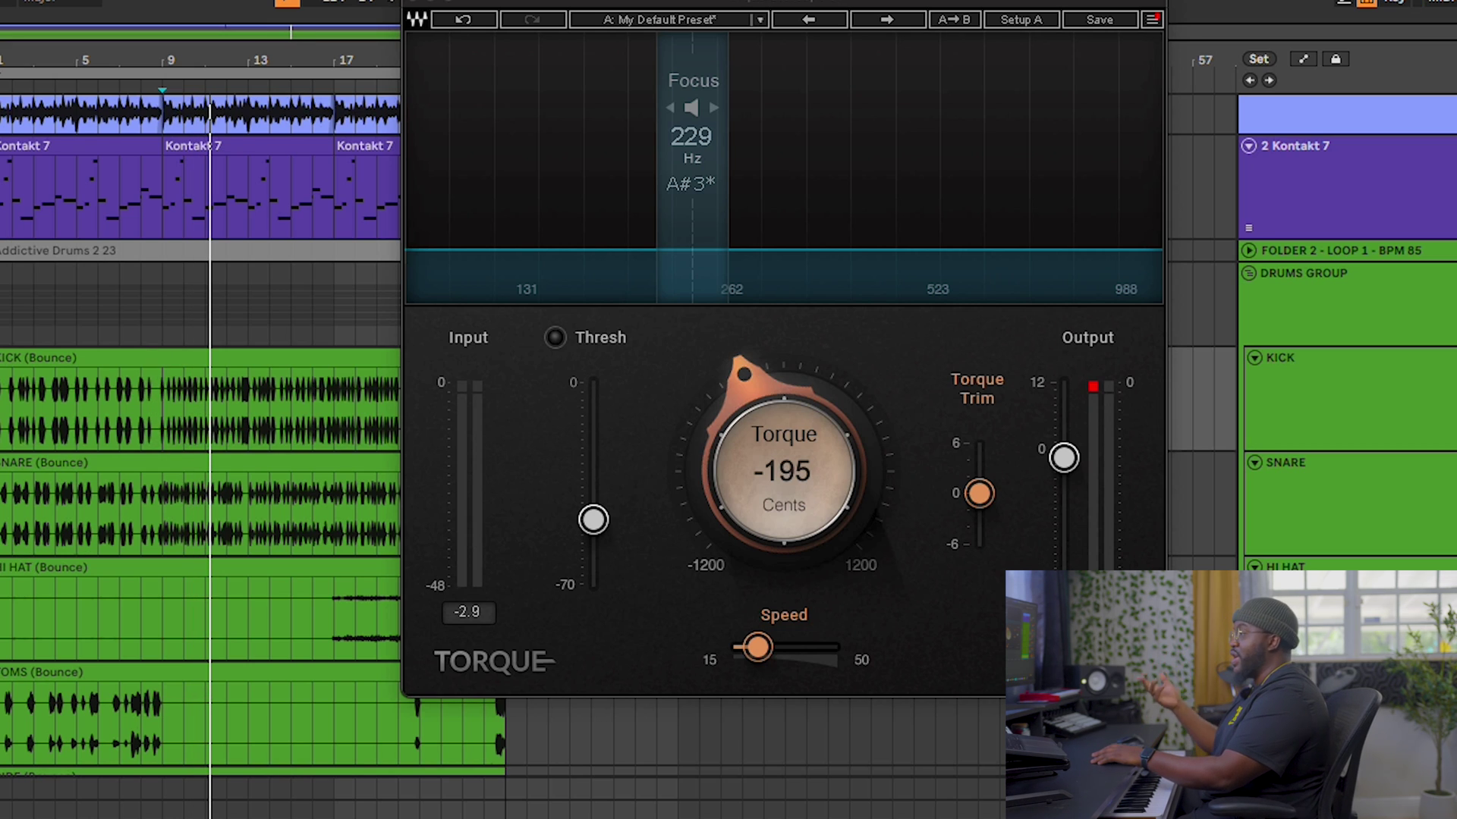
# - Play back the kick several times through the Torque plug-in to hear its current pitch setting
pyautogui.press('space')
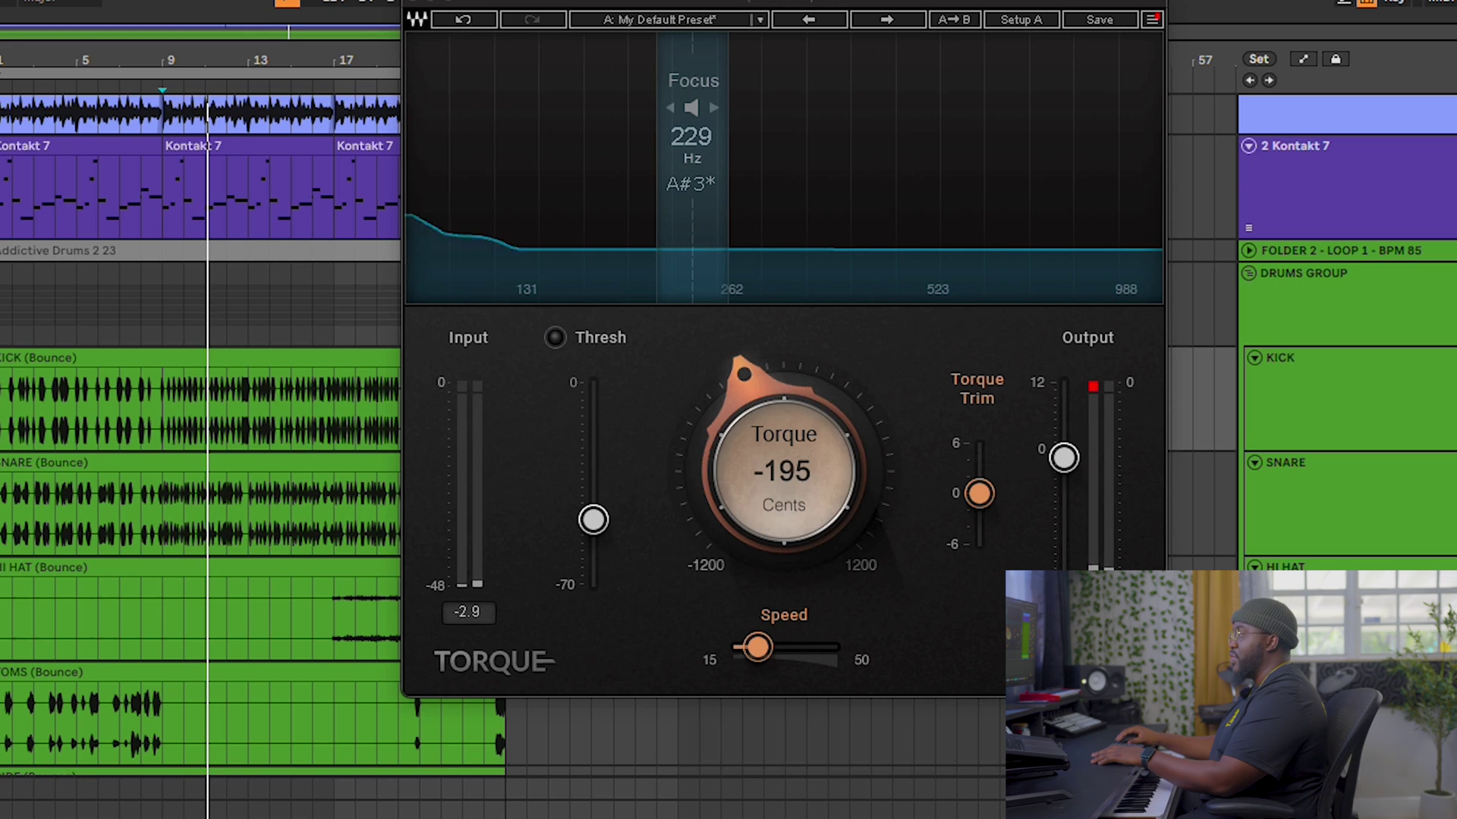
pyautogui.press('space')
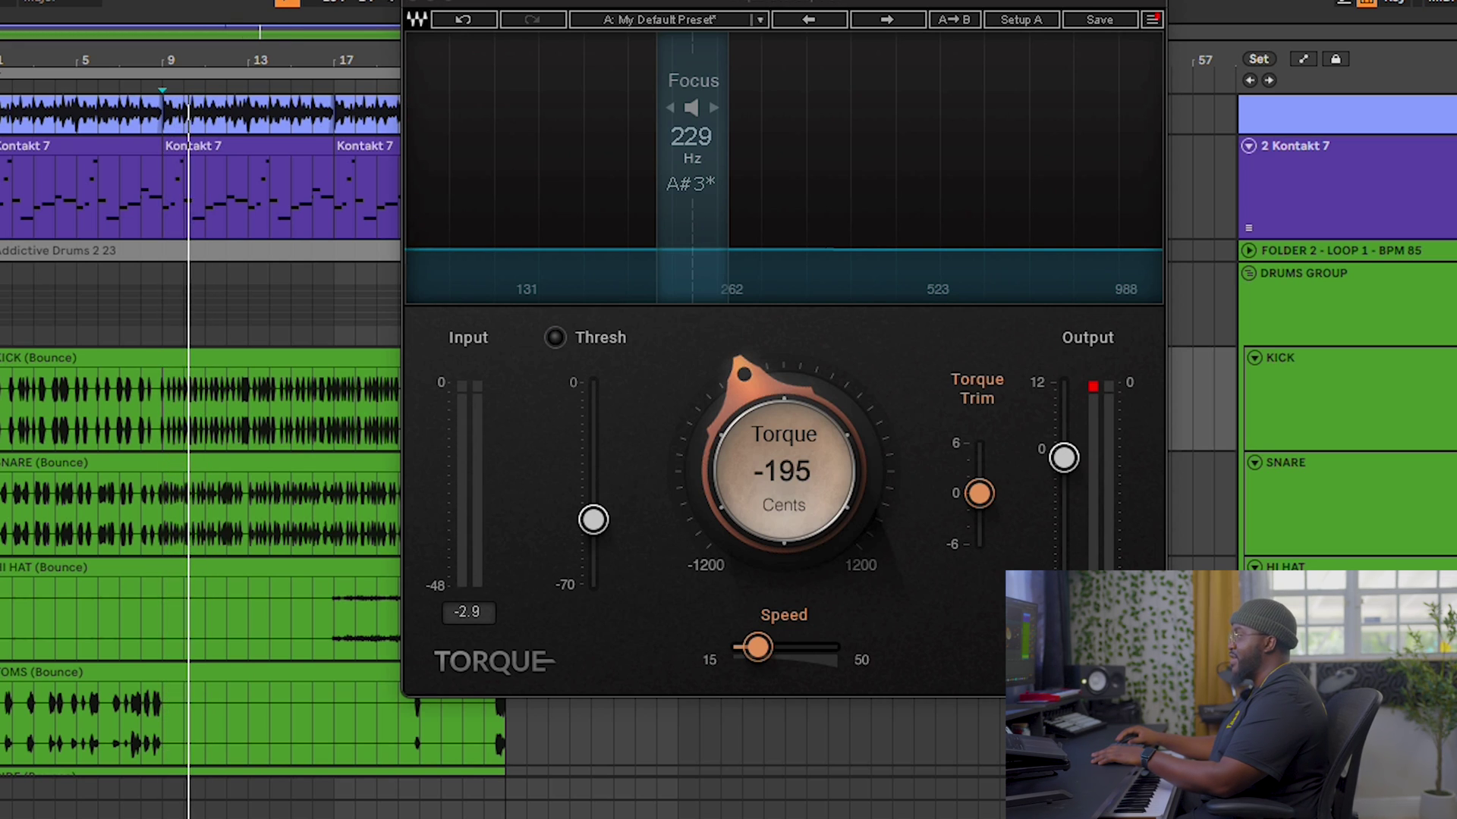
pyautogui.press('space')
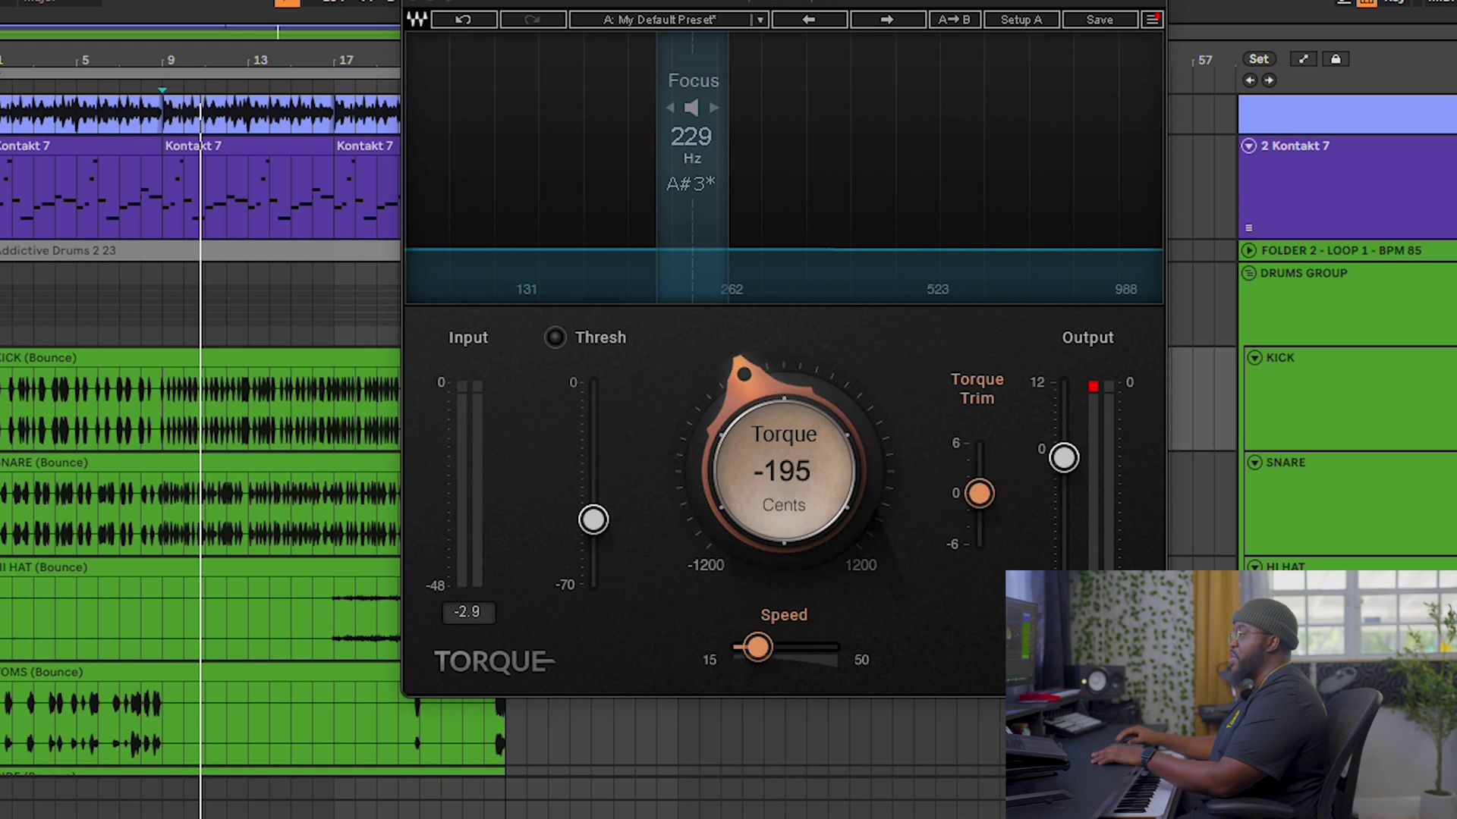
pyautogui.press('space')
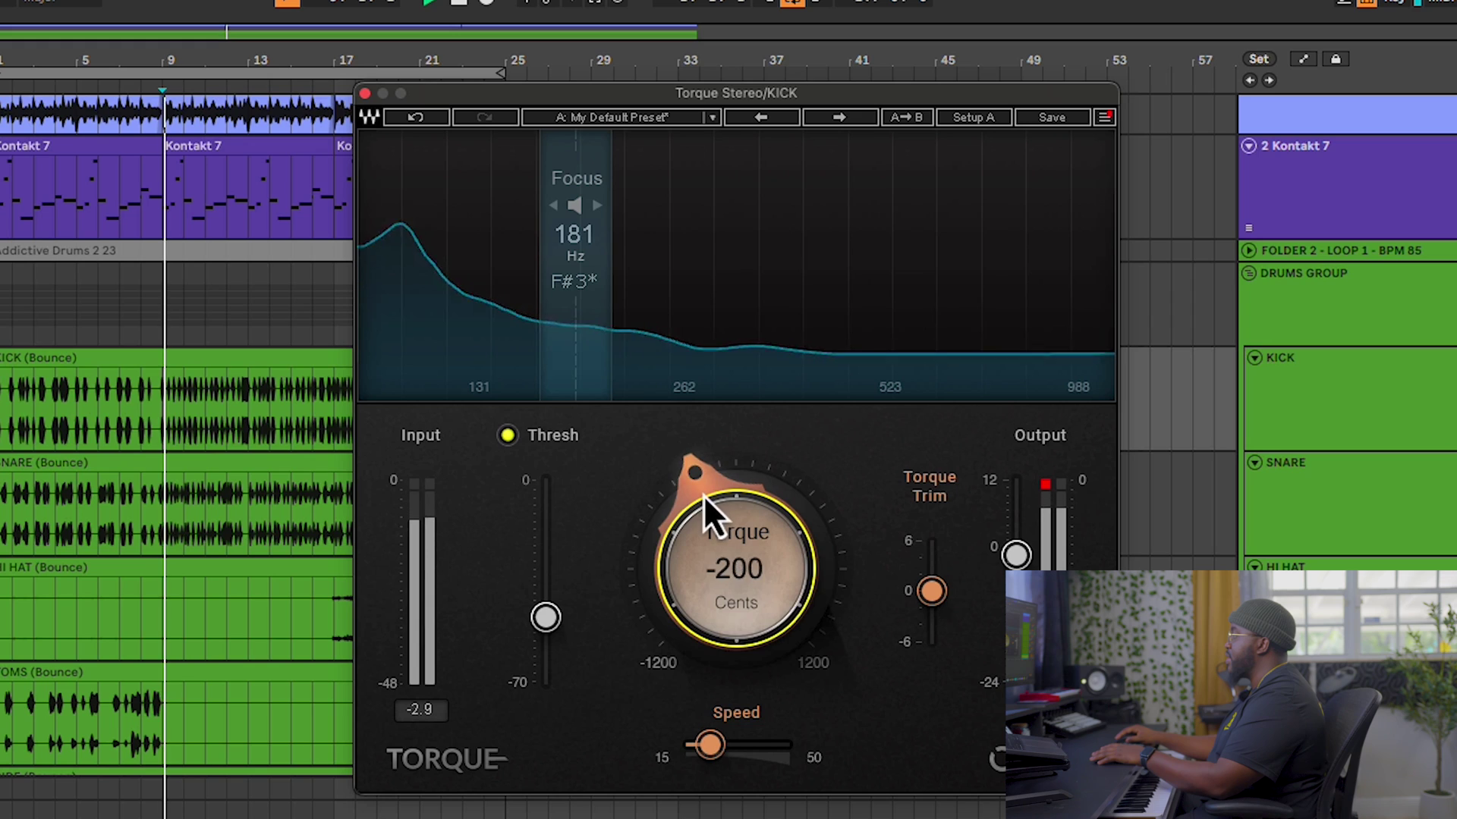
# - Set the kick's Torque amount to -150 cents and shift the Focus band to a higher frequency
pyautogui.moveTo(703, 495); pyautogui.dragTo(702, 566)
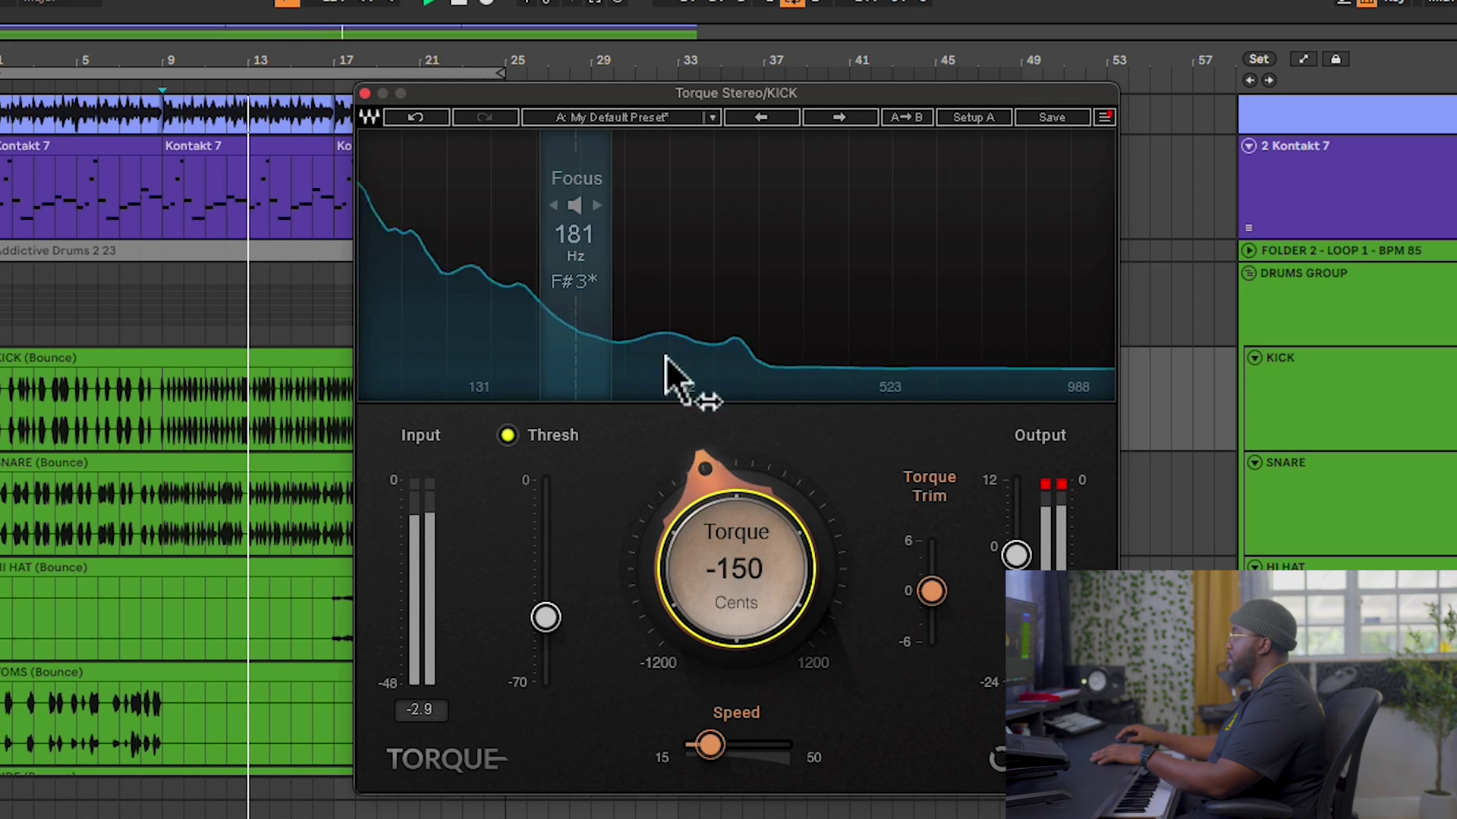
pyautogui.moveTo(576, 158); pyautogui.dragTo(757, 189)
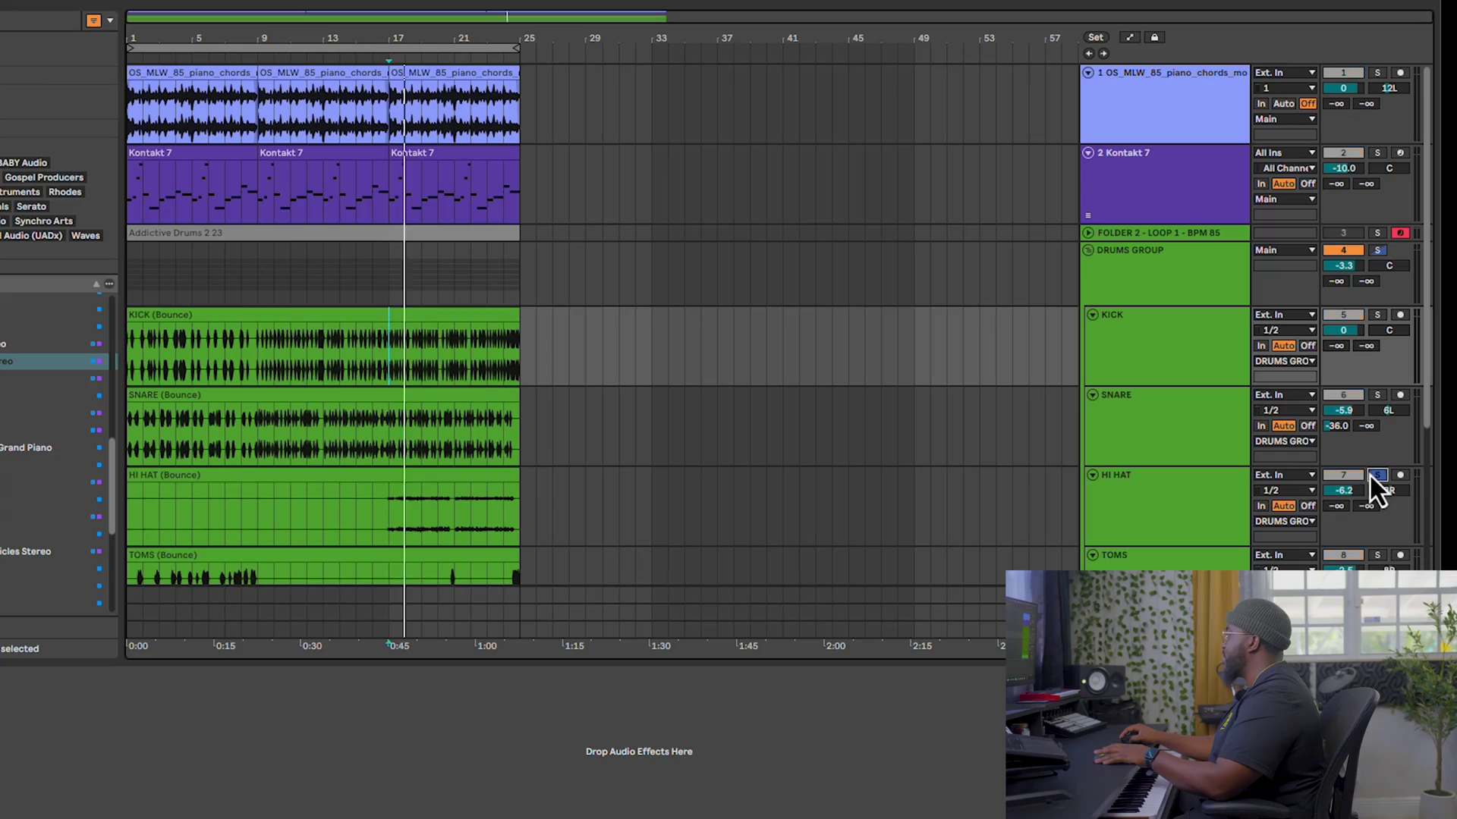
# - Unsolo the hi-hat track and check the low cut in its F6 equalizer
pyautogui.click(1370, 474)
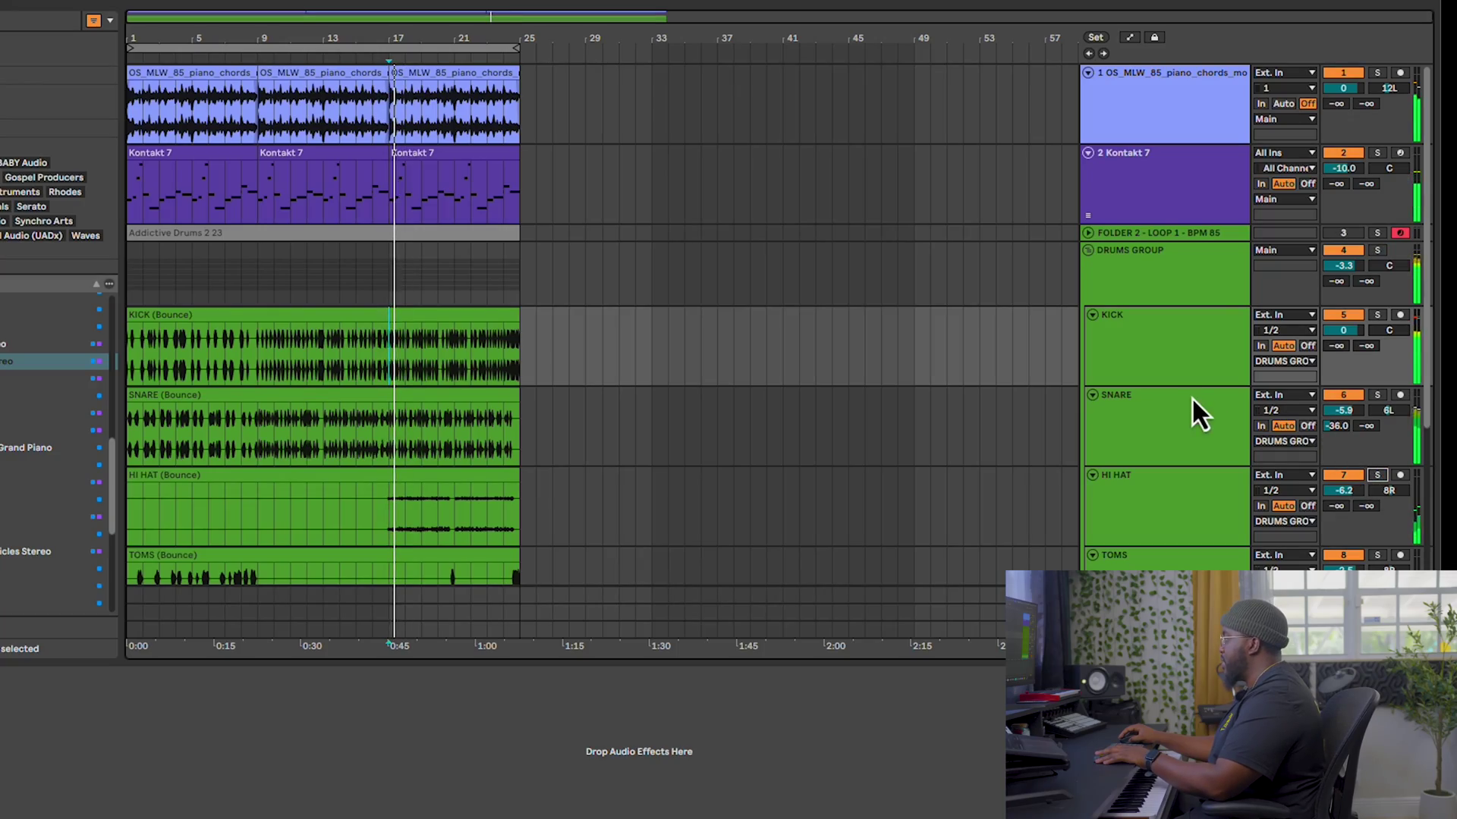
pyautogui.click(1184, 422)
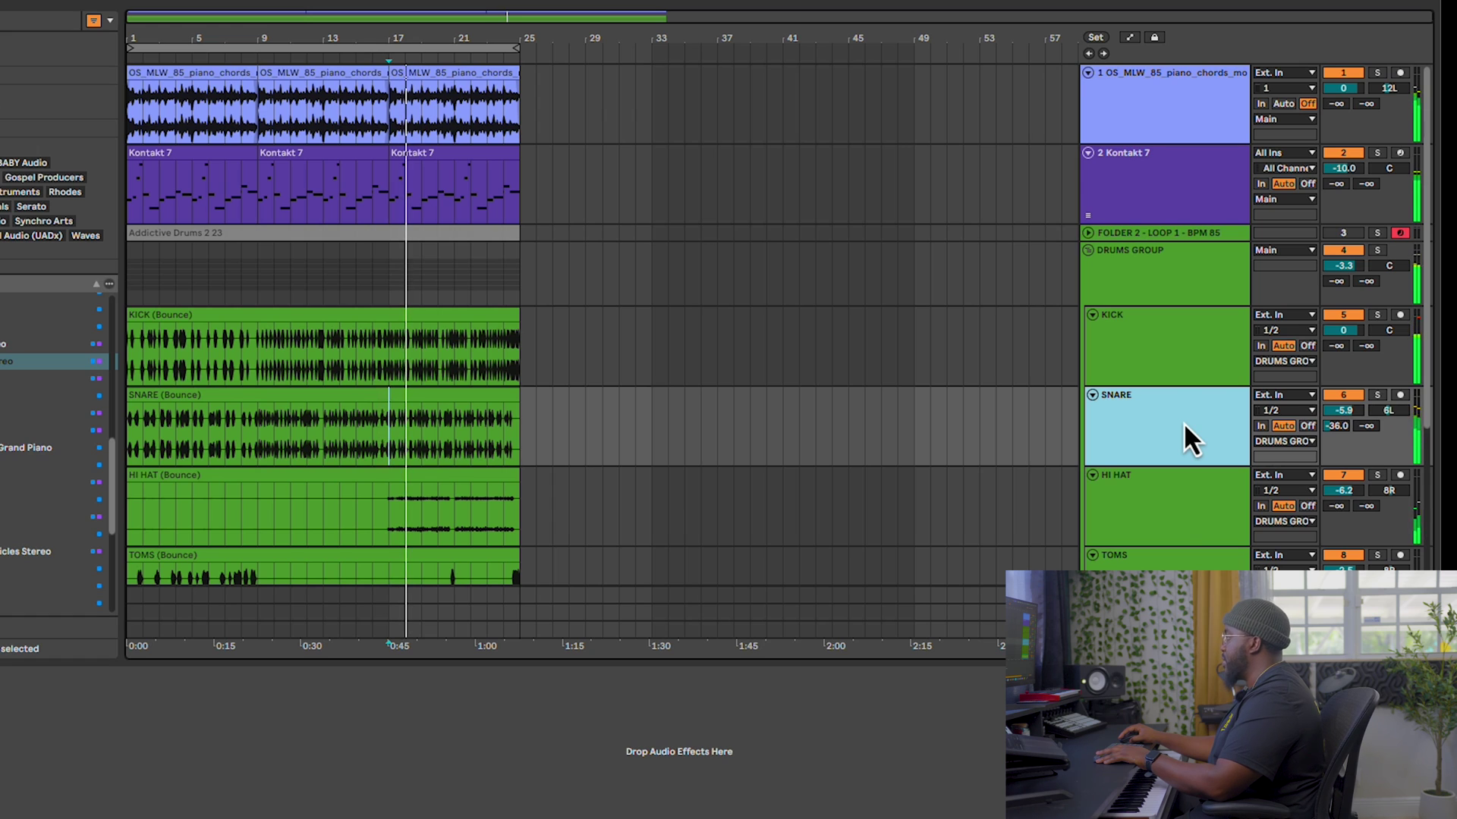
pyautogui.click(1176, 496)
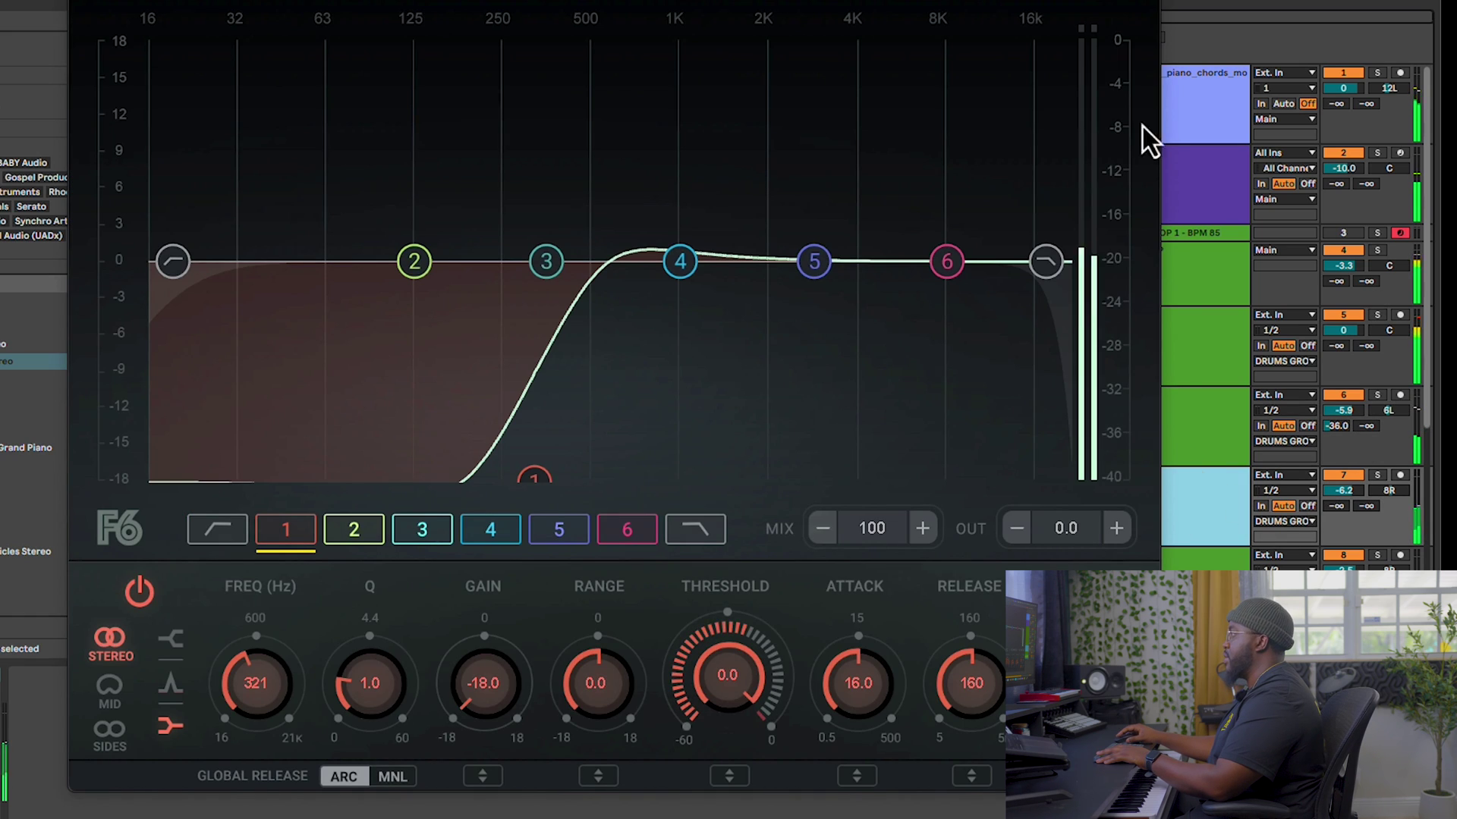
pyautogui.press('super+alt+p')
# - Lower band 1 of the F6 equalizer on the Kontakt 7 track to 66 Hz
pyautogui.click(1093, 215)
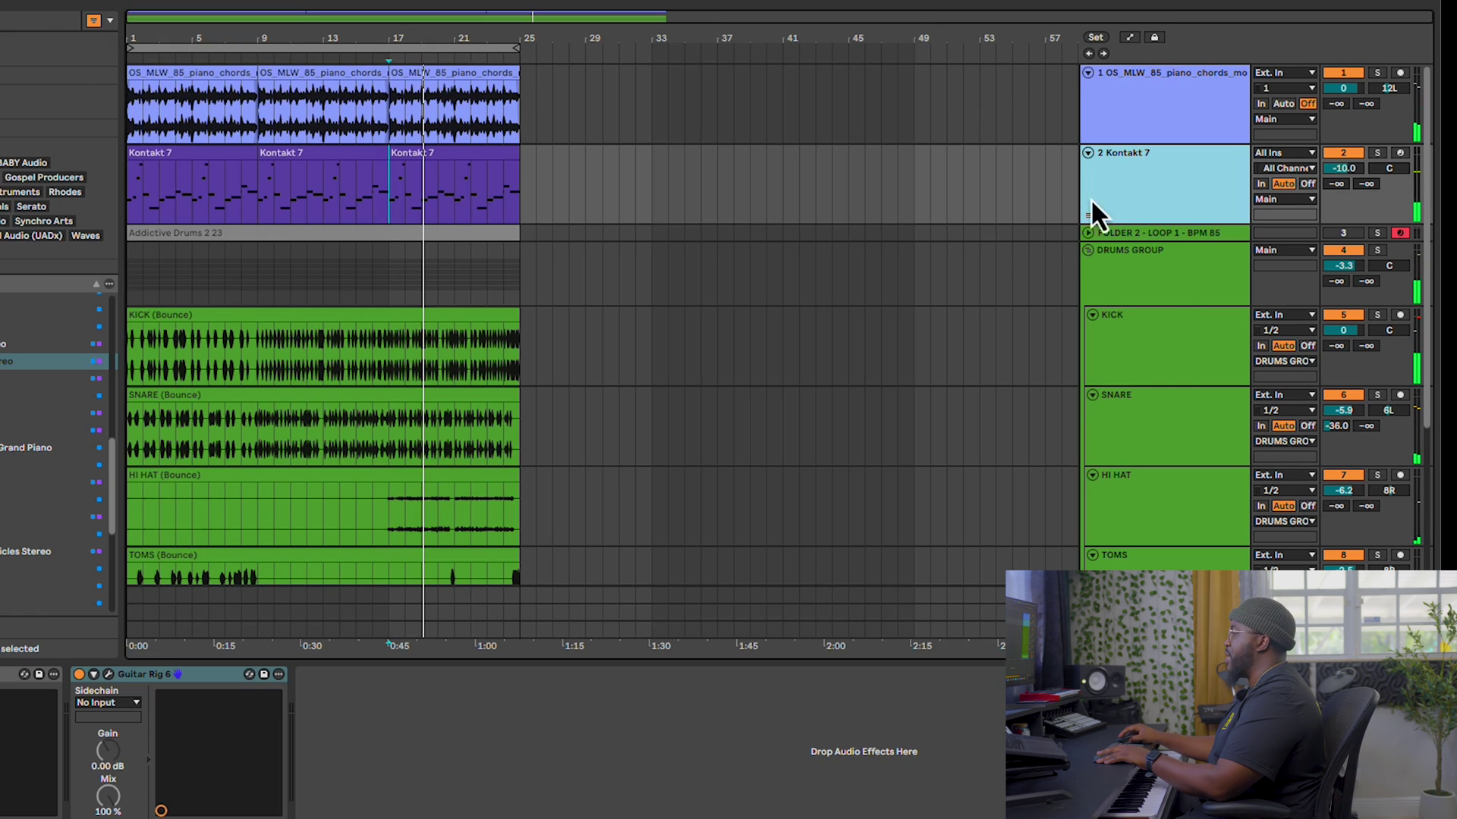
pyautogui.press('super+alt+p')
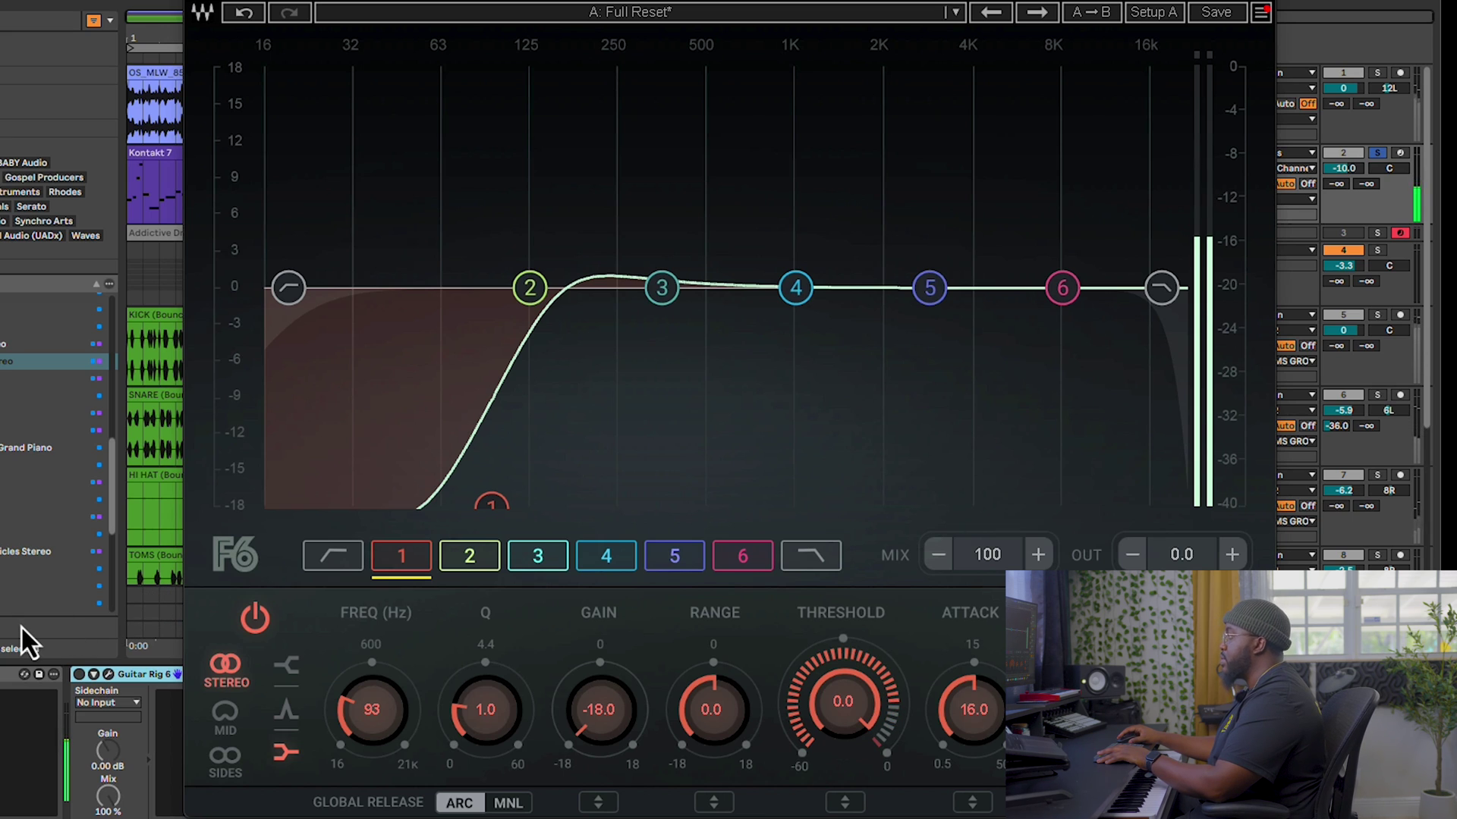
pyautogui.moveTo(488, 510); pyautogui.dragTo(446, 625)
pyautogui.press('super+alt+p')
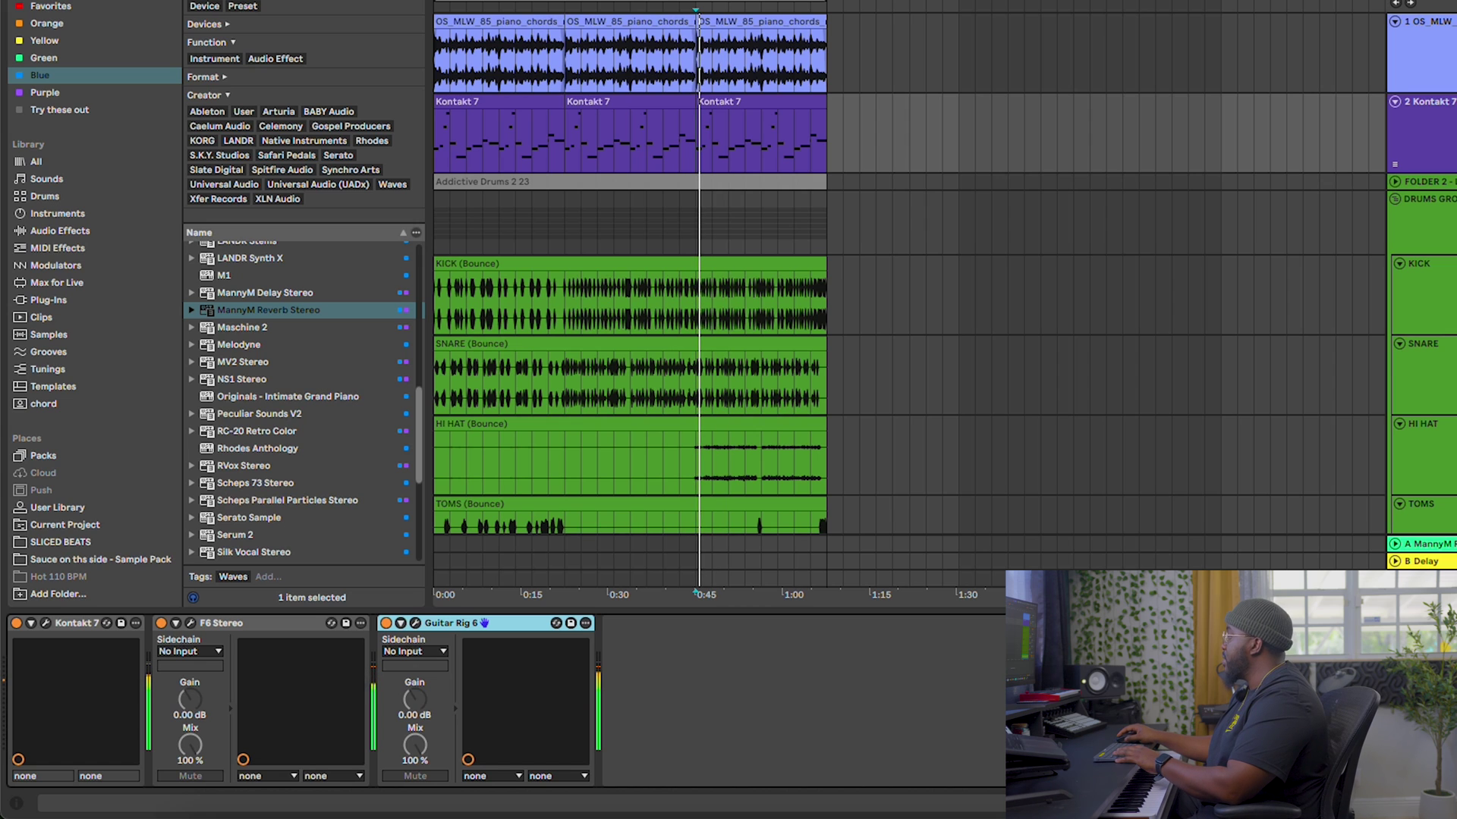
# - Bypass the F6 on the Kontakt 7 track, replay the section and display the equalizer curve
pyautogui.click(162, 625)
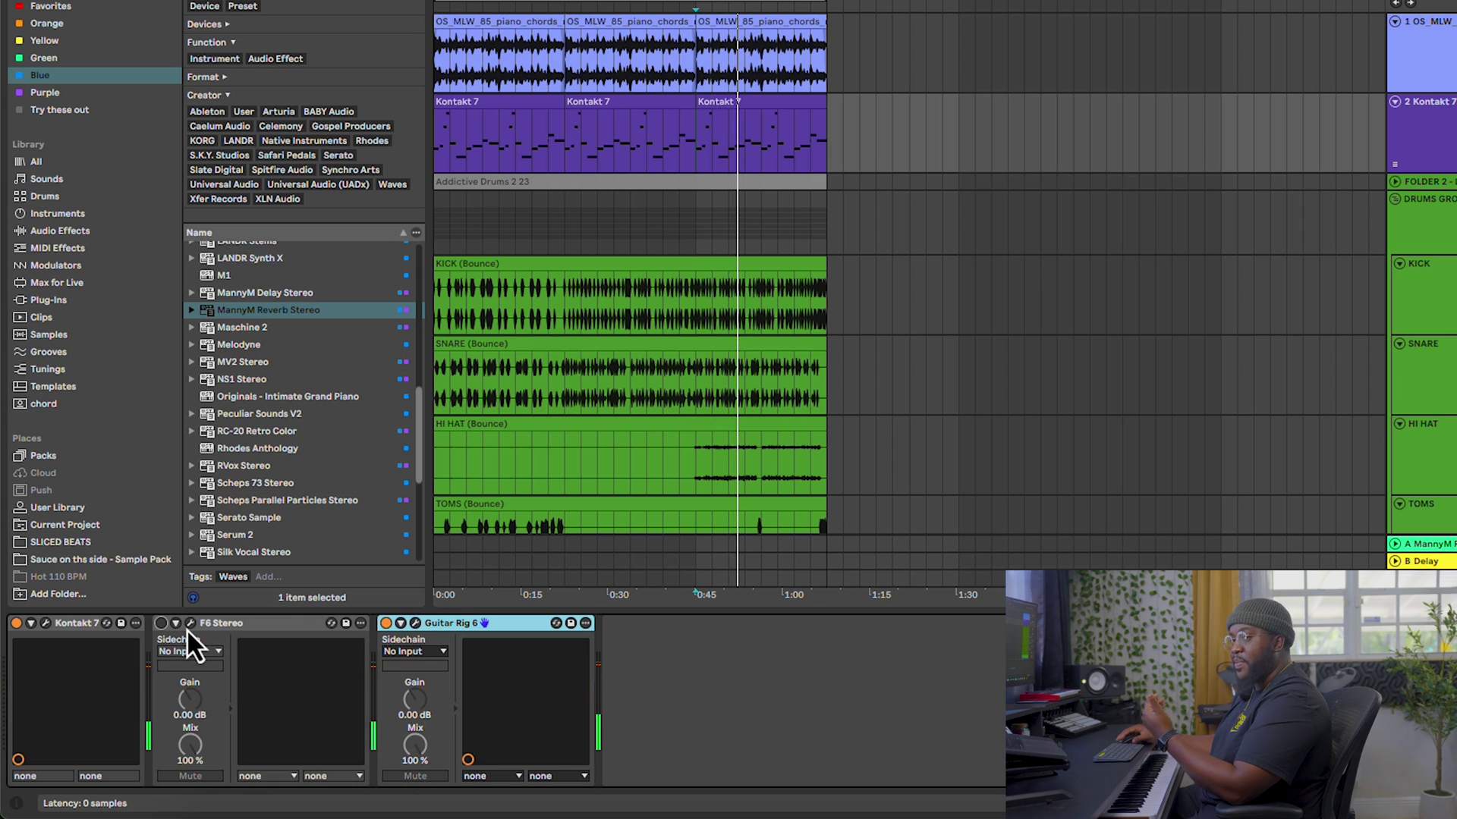
pyautogui.press('space')
pyautogui.press('space')
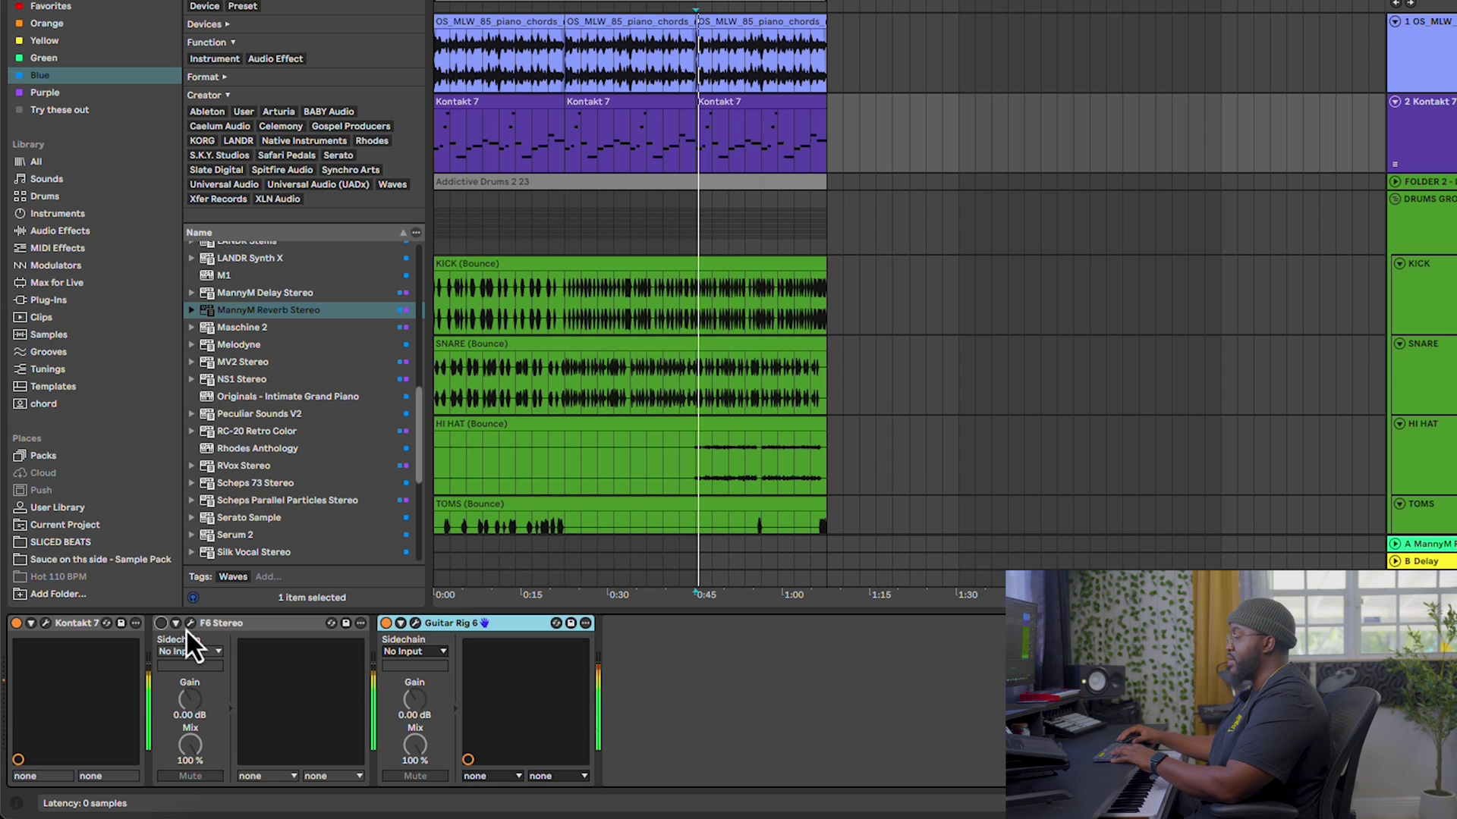
pyautogui.click(190, 623)
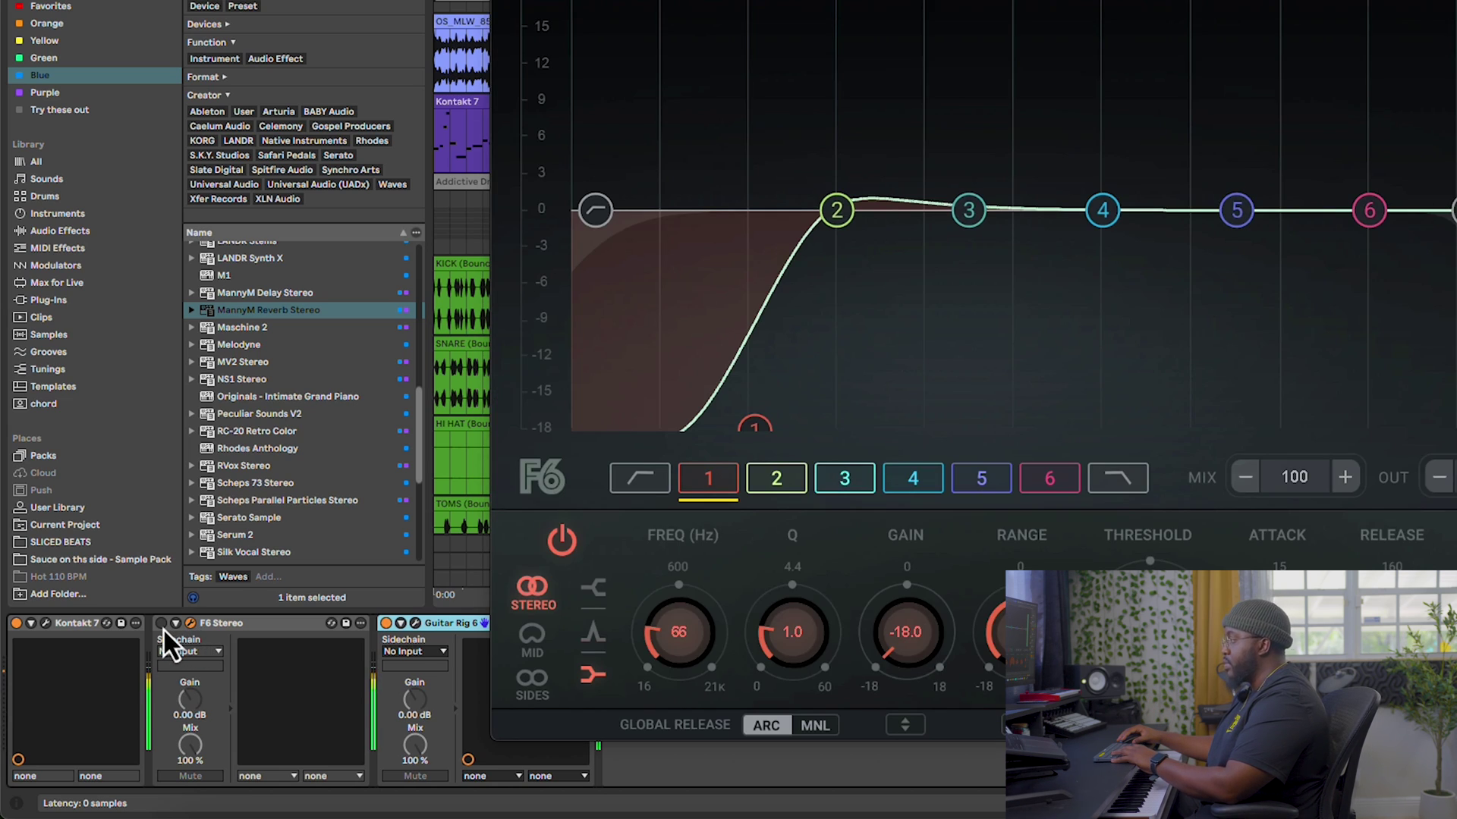
# - Return to the Kontakt 7 track and switch its F6 off and on to compare the low end
pyautogui.press('Up')
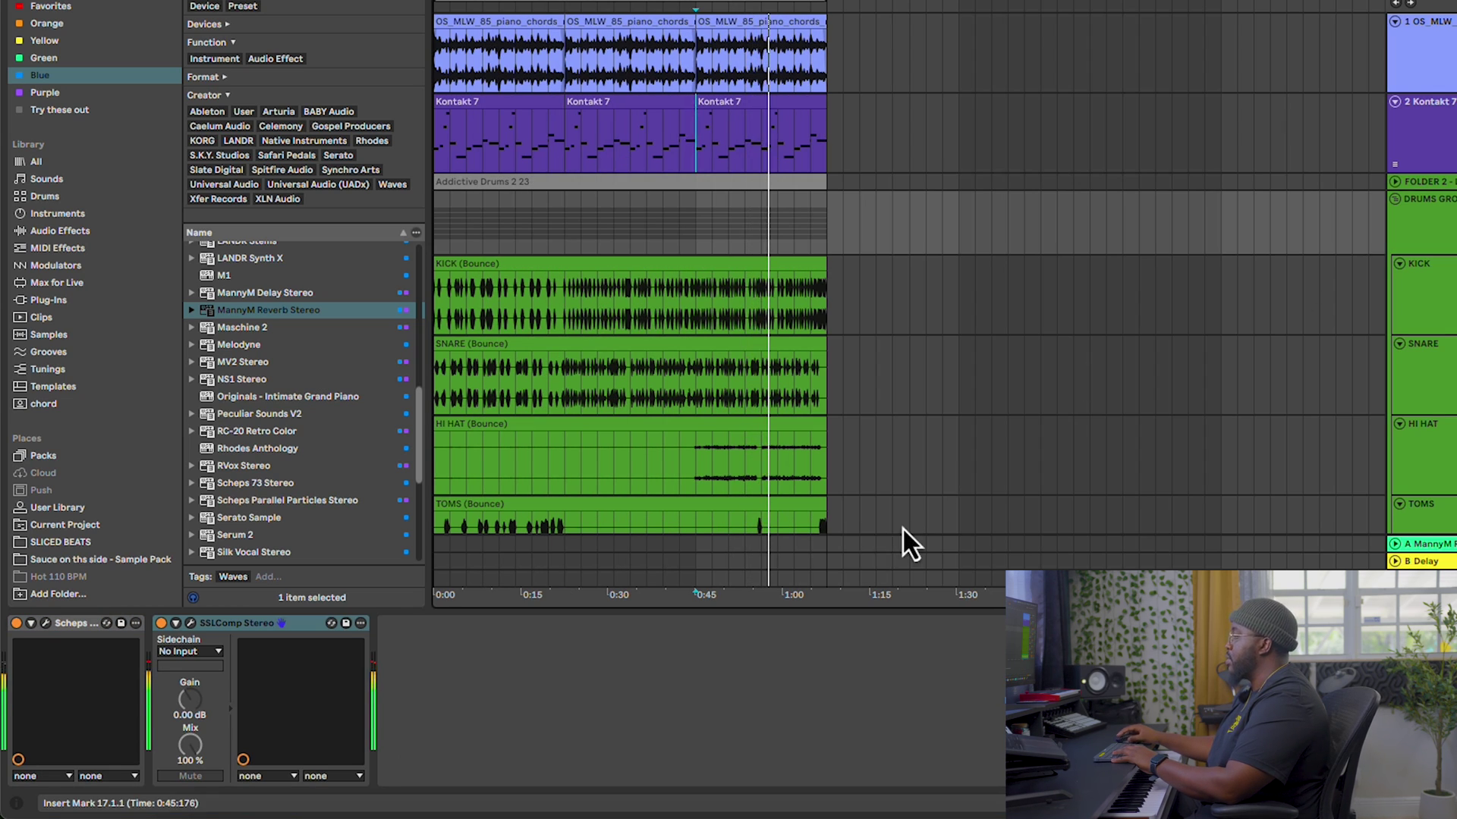
pyautogui.click(1431, 152)
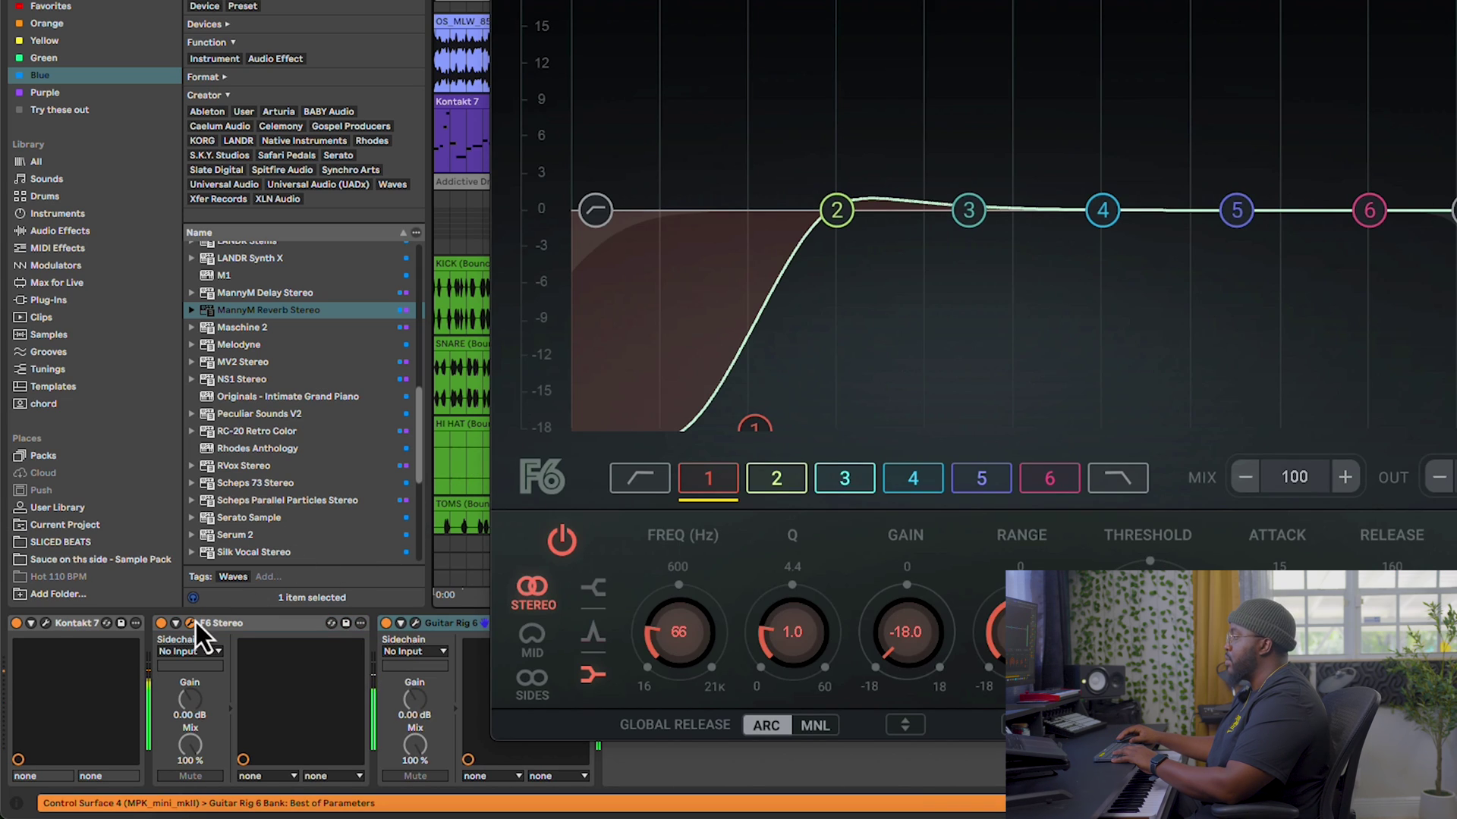
pyautogui.click(161, 623)
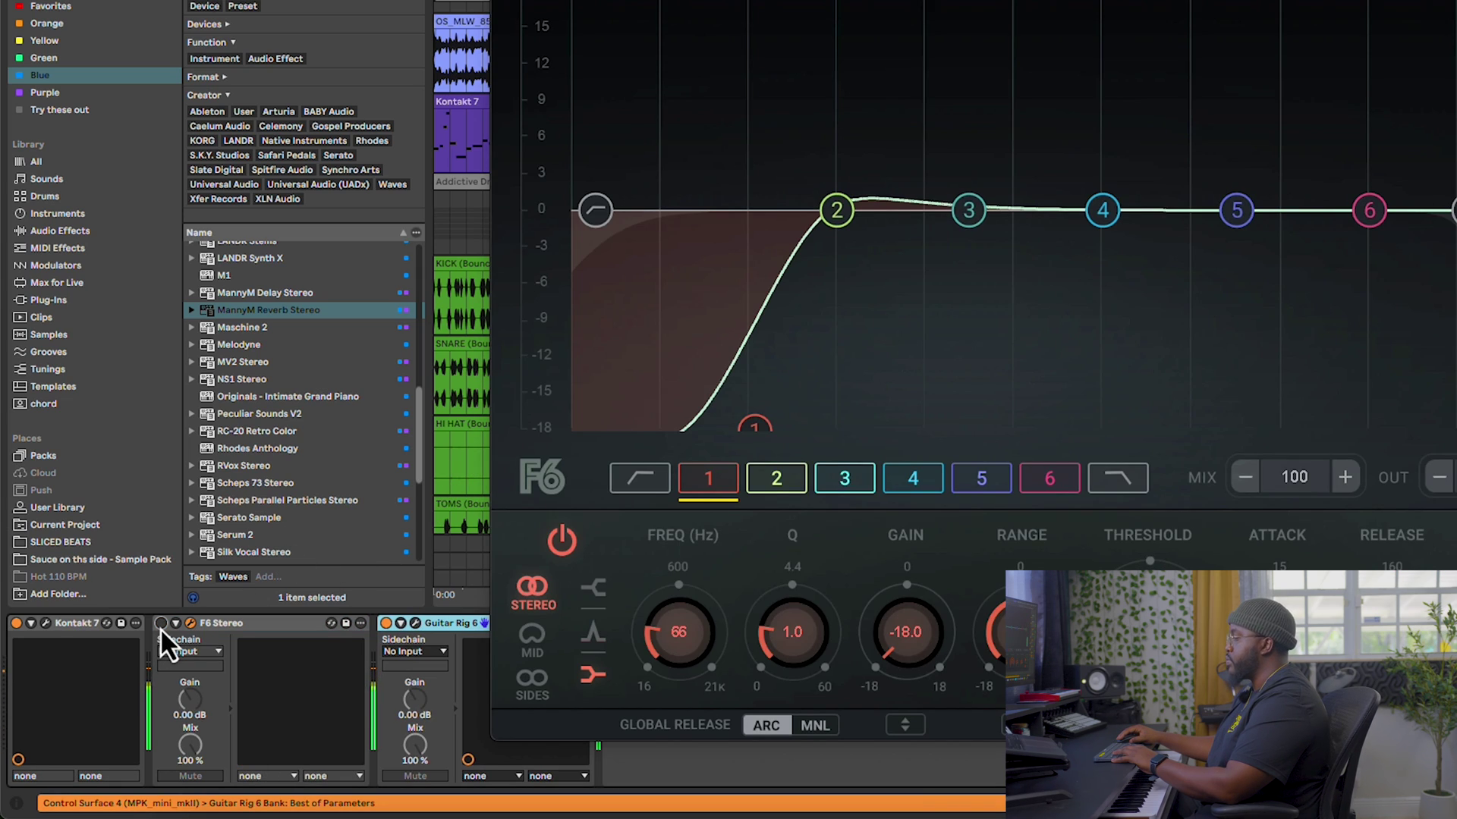
pyautogui.click(161, 624)
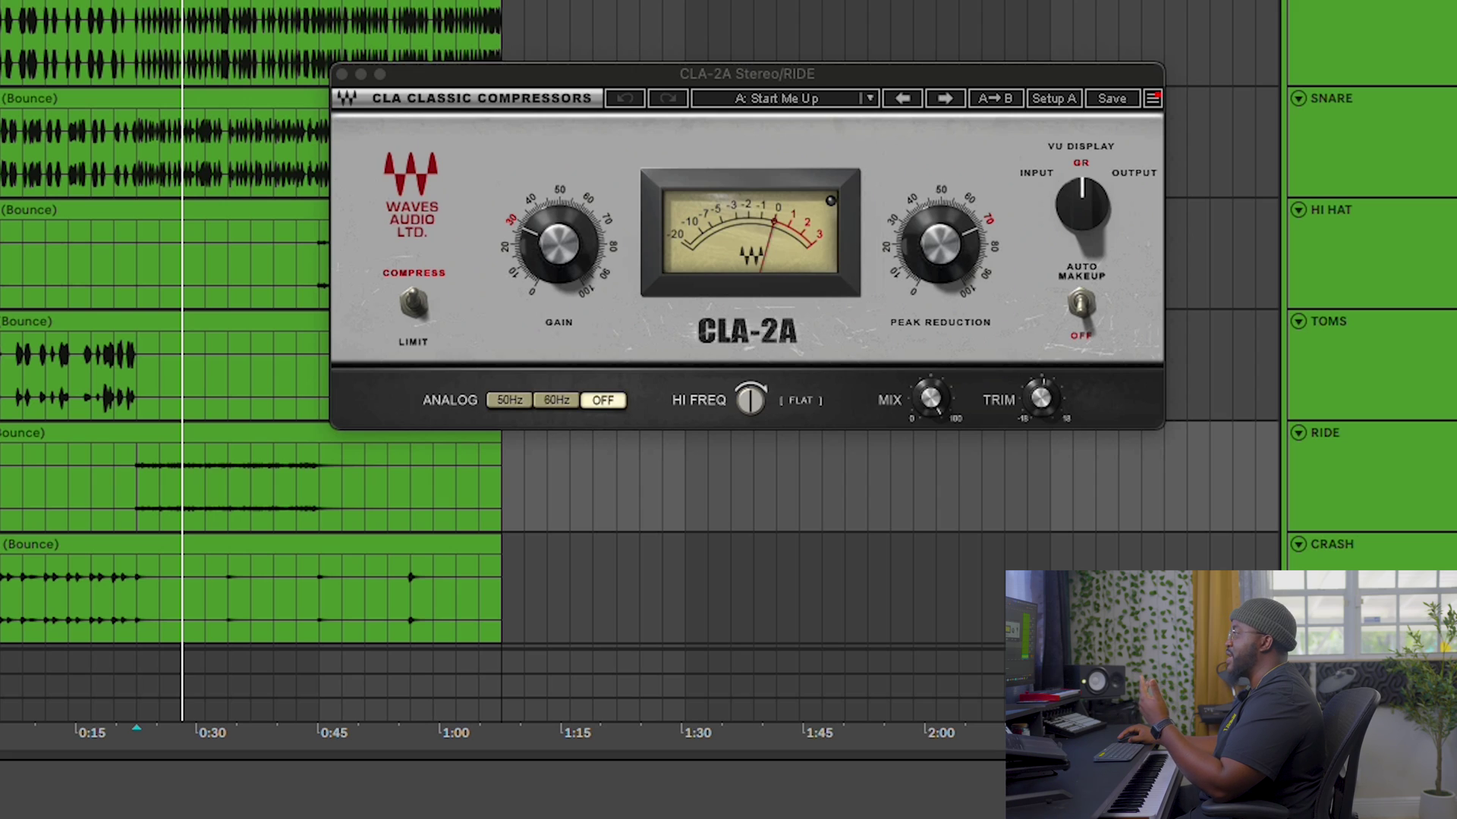
# - Play the section to hear the ride through its CLA-2A compressor
pyautogui.press('space')
pyautogui.press('space')
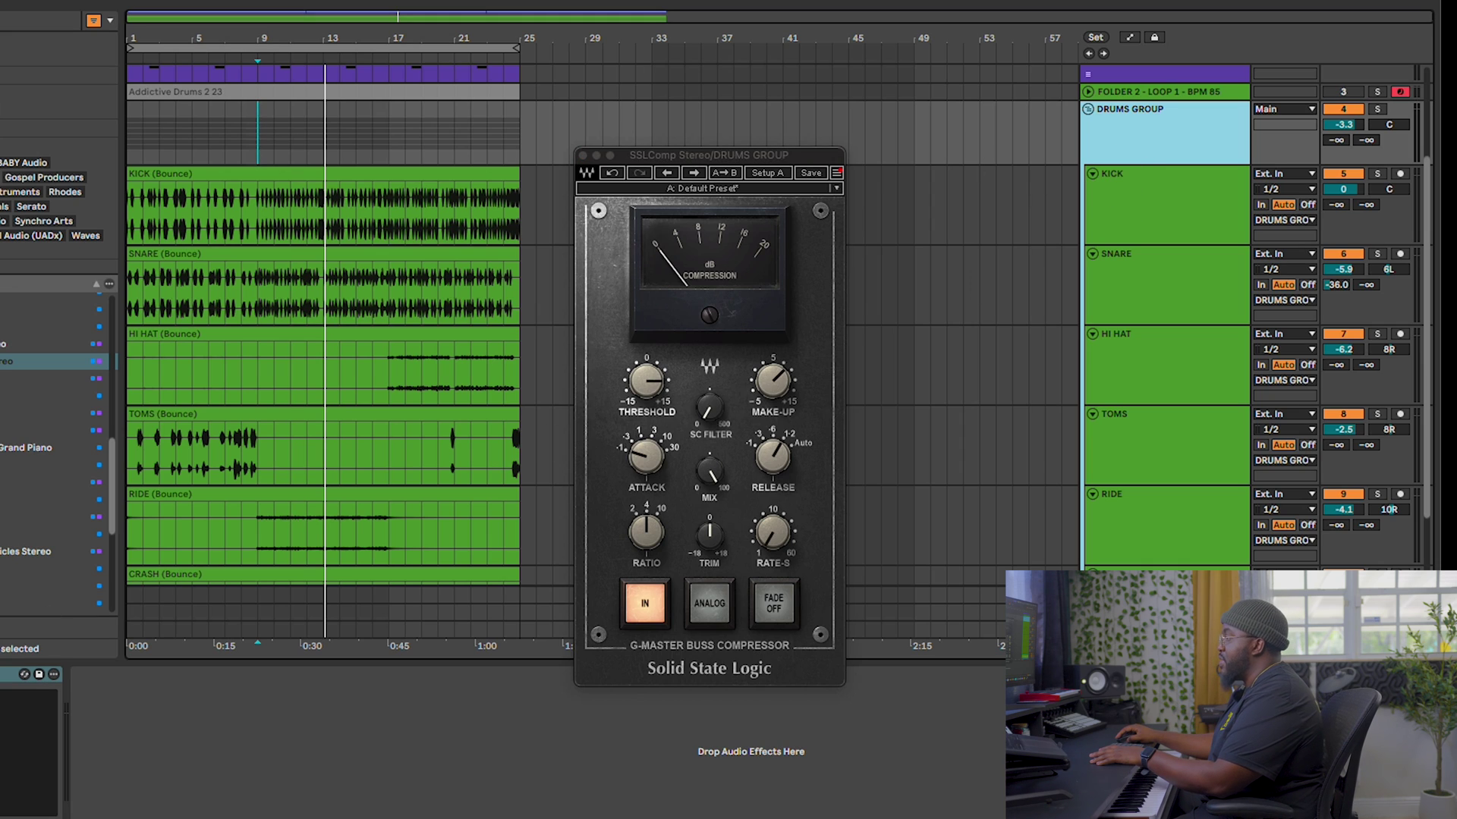
# - Solo the drums group and load the Full reset preset in its SSLComp compressor
pyautogui.click(1377, 116)
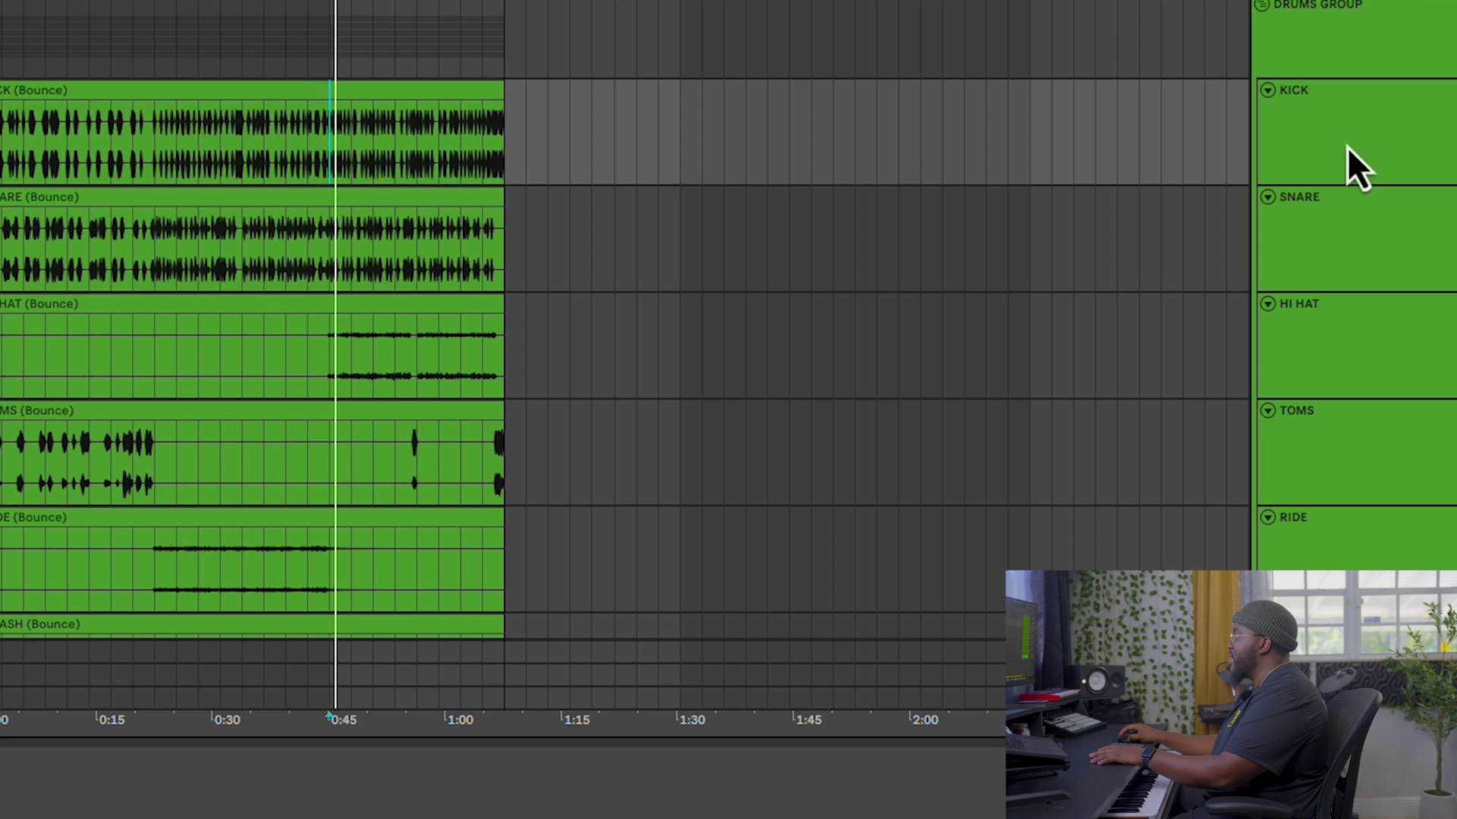
pyautogui.click(1152, 218)
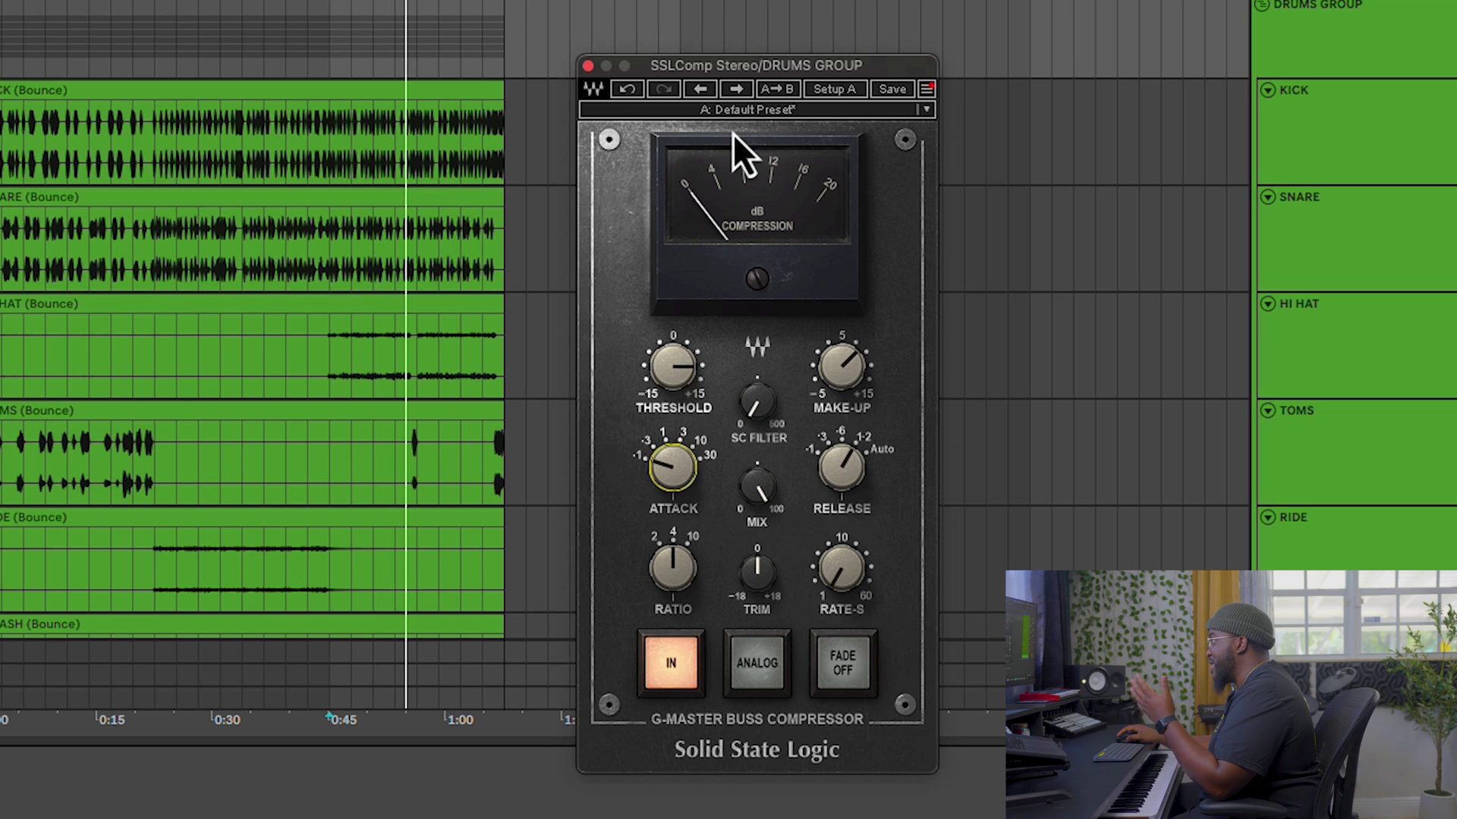
pyautogui.click(734, 113)
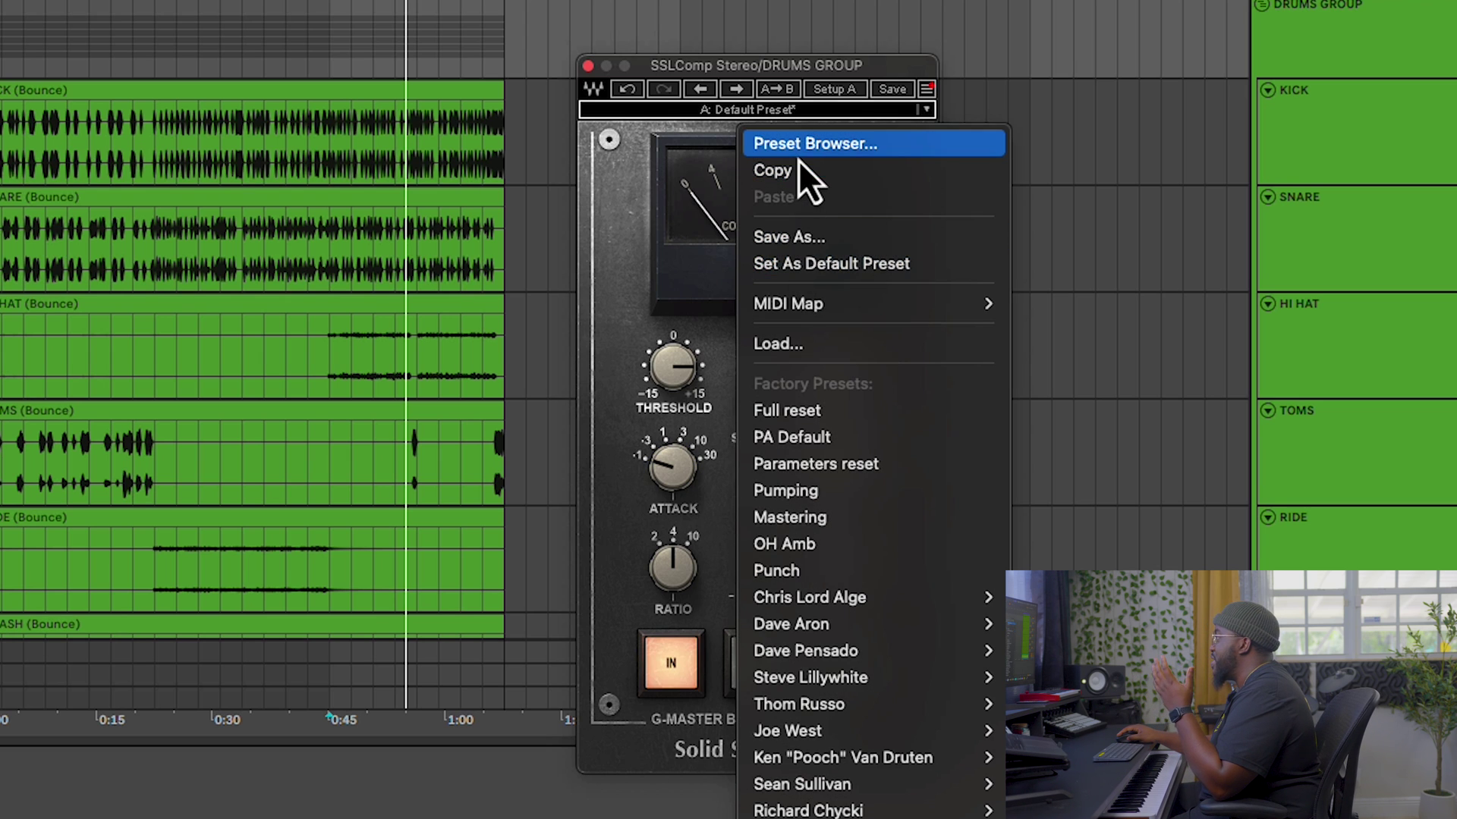
pyautogui.click(804, 409)
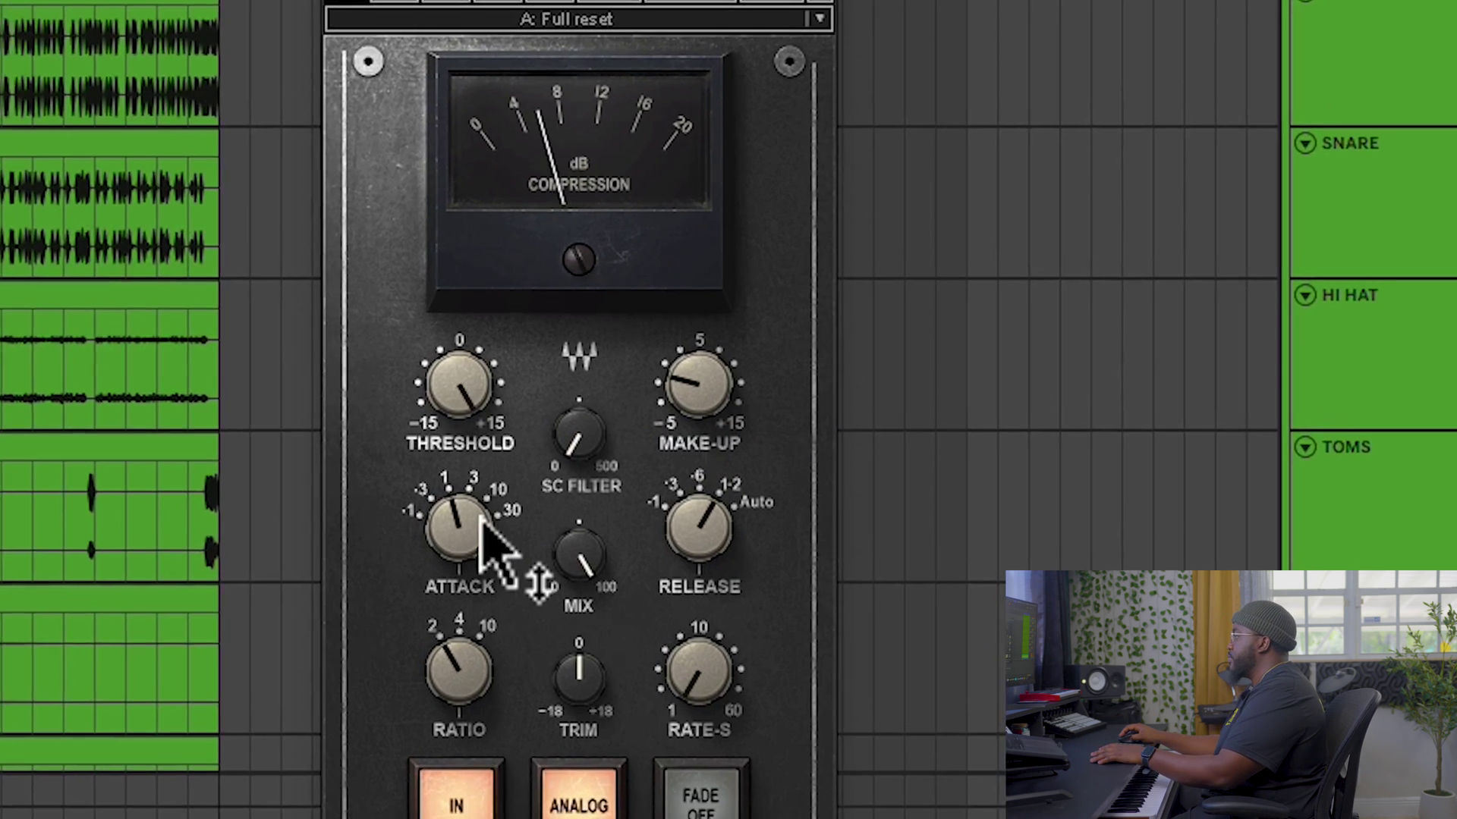
# - Set the drums group compressor's attack to .1, lower its threshold and raise the make-up gain to about 8.4
pyautogui.moveTo(674, 465); pyautogui.dragTo(679, 469)
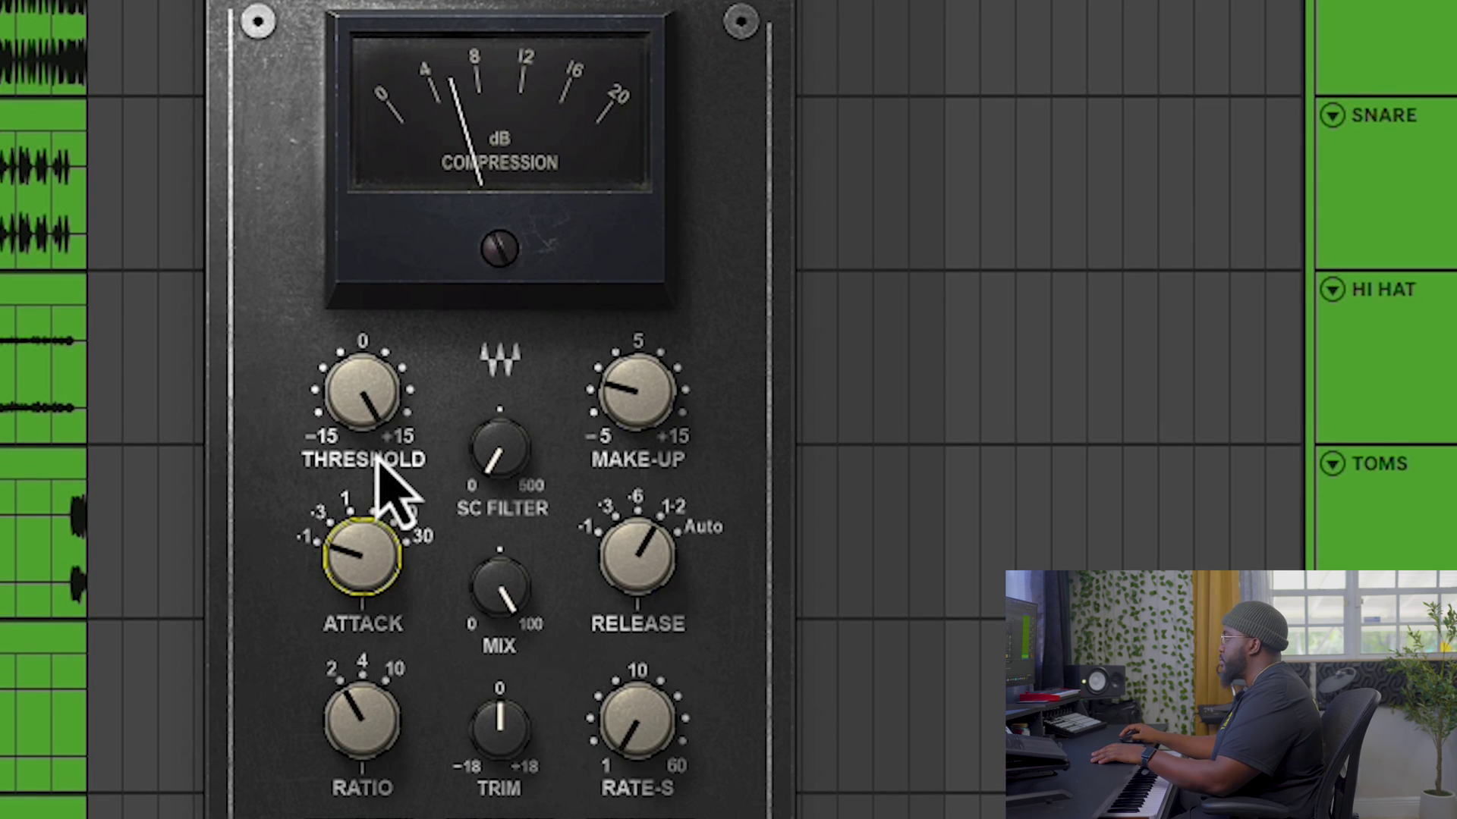
pyautogui.moveTo(380, 417); pyautogui.dragTo(413, 766)
pyautogui.moveTo(628, 417); pyautogui.dragTo(500, 1)
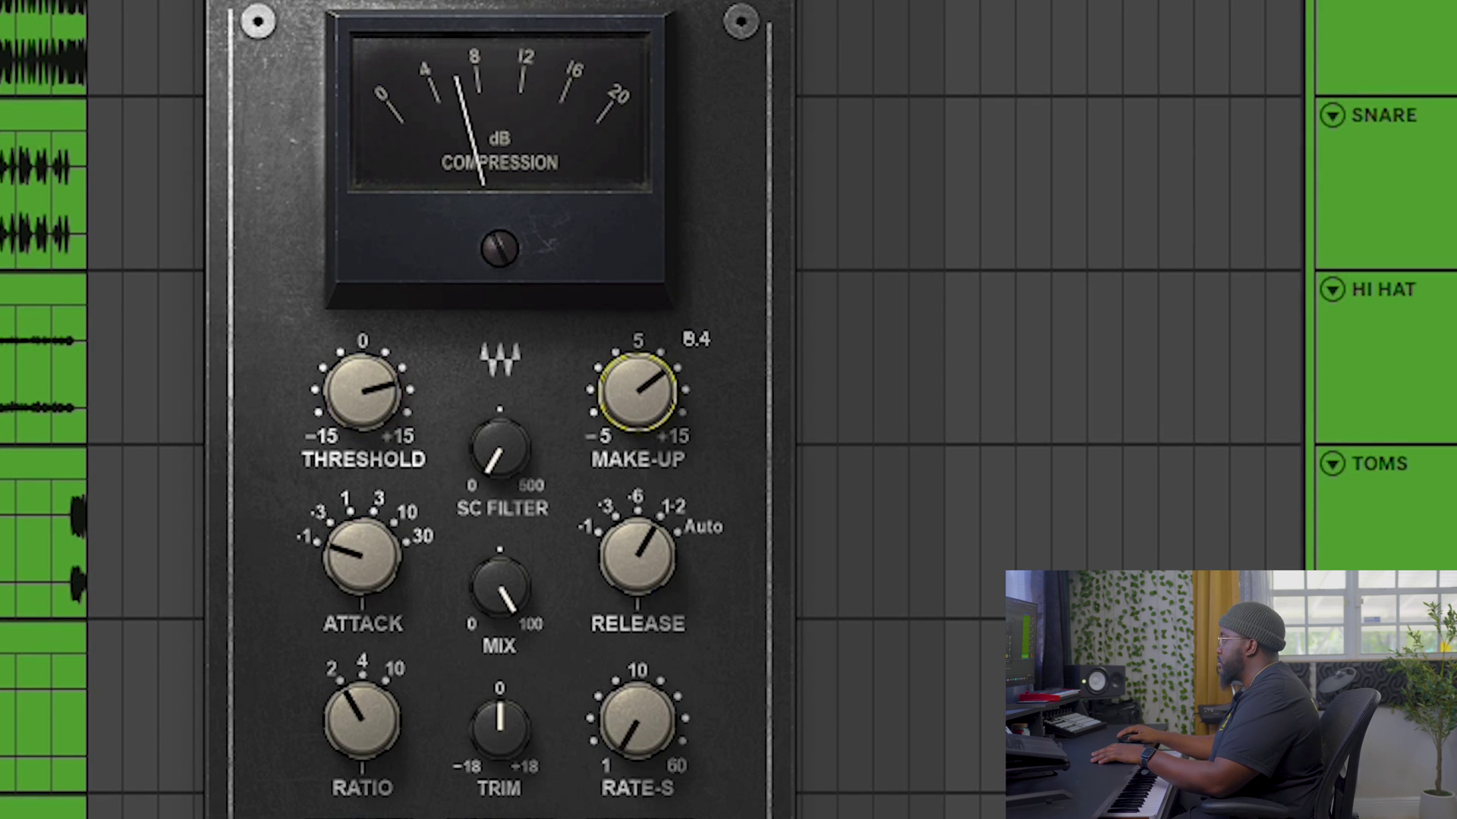
pyautogui.moveTo(632, 531)
pyautogui.mouseDown()
pyautogui.moveTo(644, 584)
pyautogui.moveTo(624, 540)
pyautogui.mouseUp()
pyautogui.moveTo(627, 422); pyautogui.dragTo(628, 425)
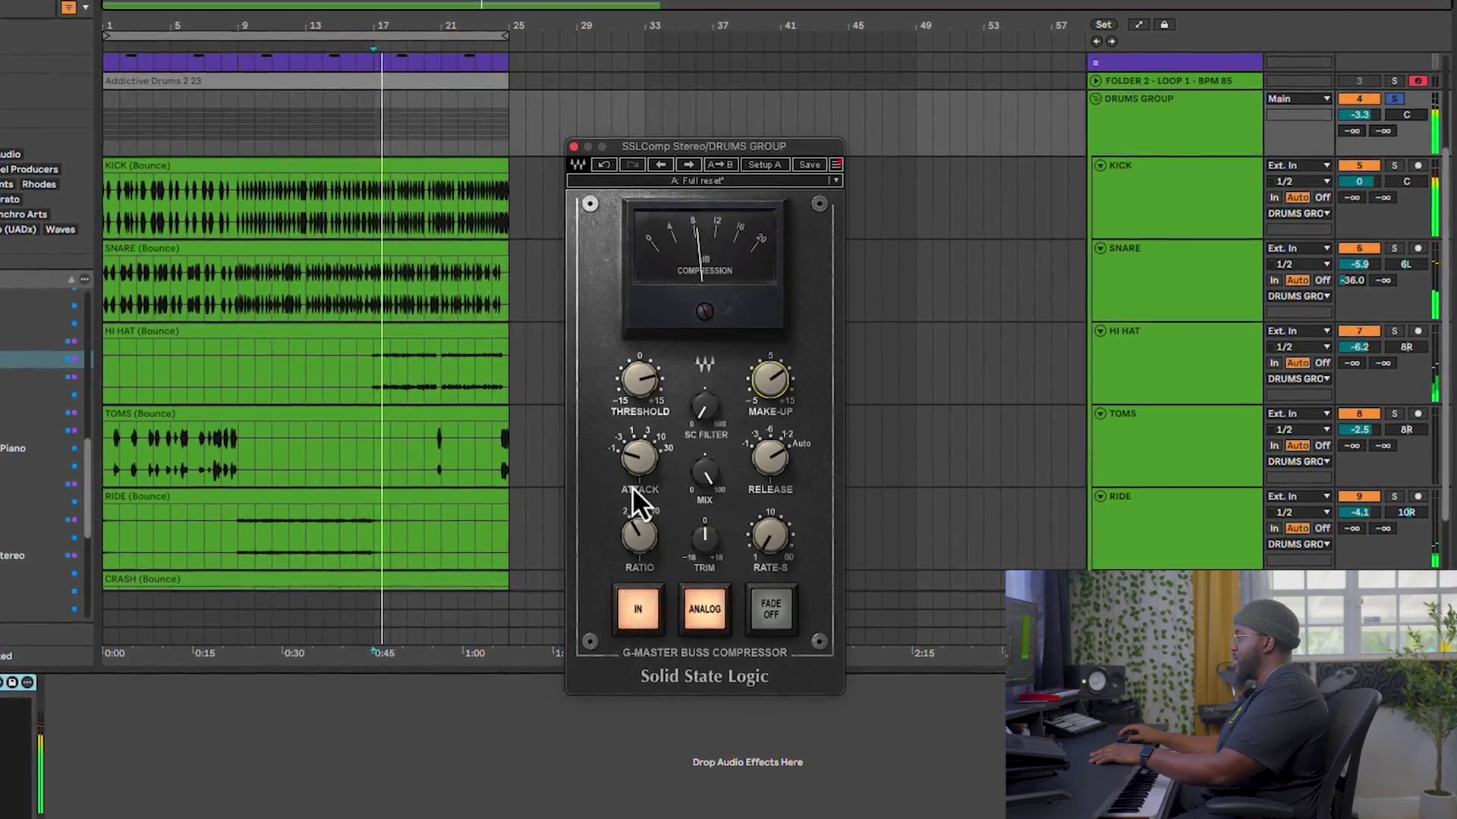
pyautogui.click(1413, 86)
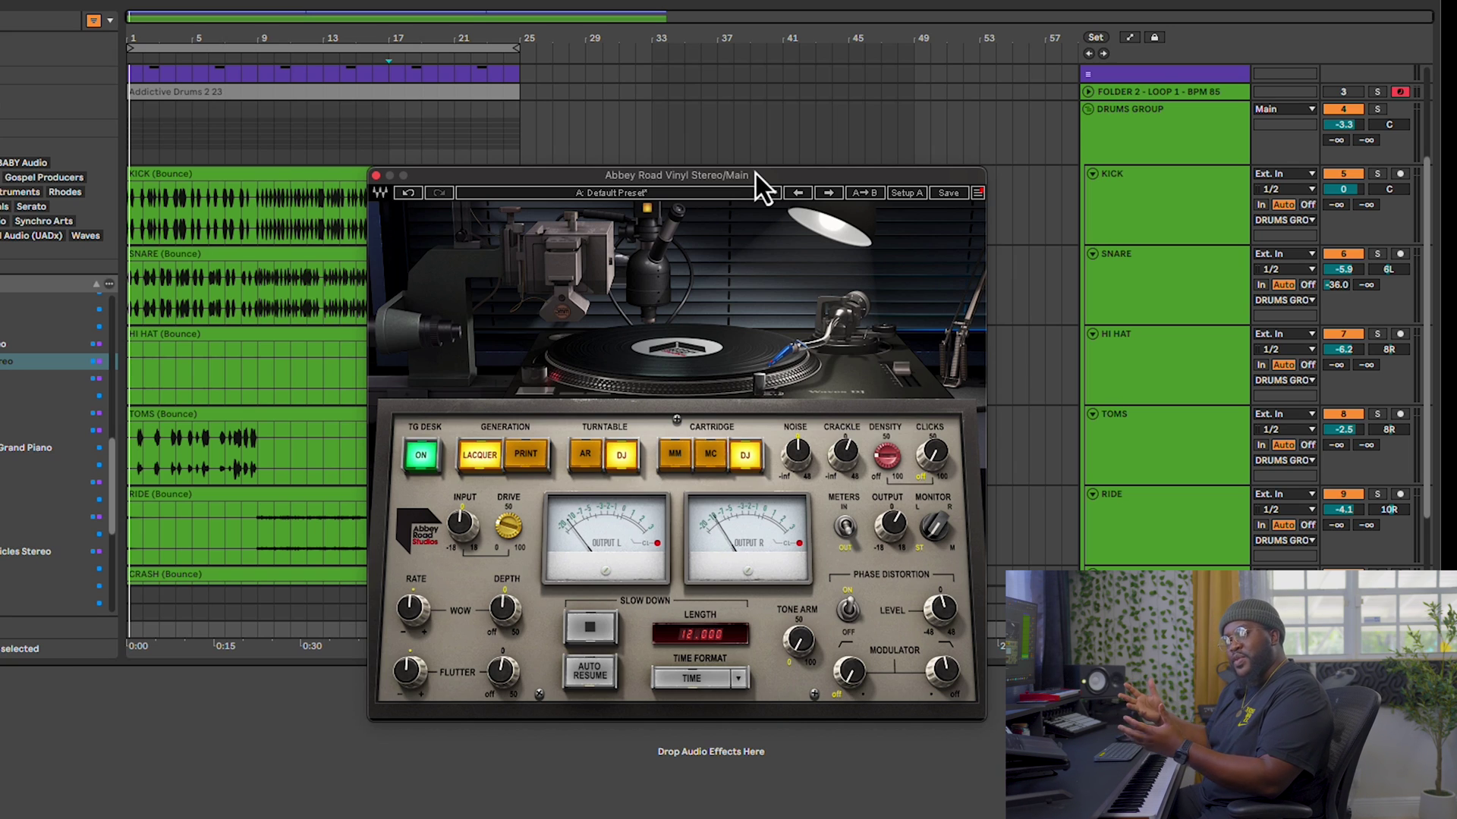
# - Try the generation options and the AR turntable in Abbey Road Vinyl, then return to Lacquer and the DJ turntable
pyautogui.scroll(-3, 1171, 454)
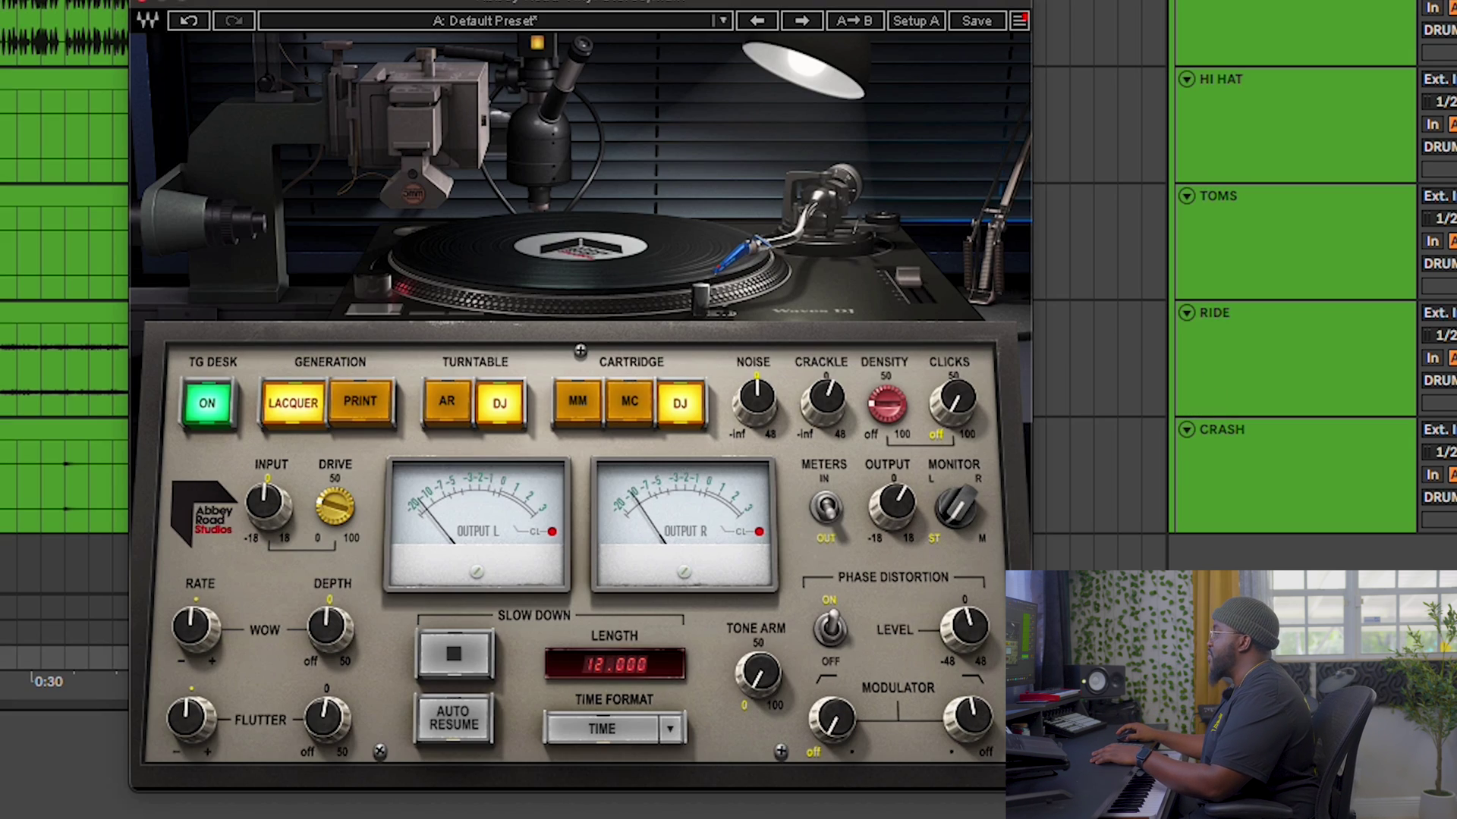
pyautogui.click(314, 417)
pyautogui.click(346, 417)
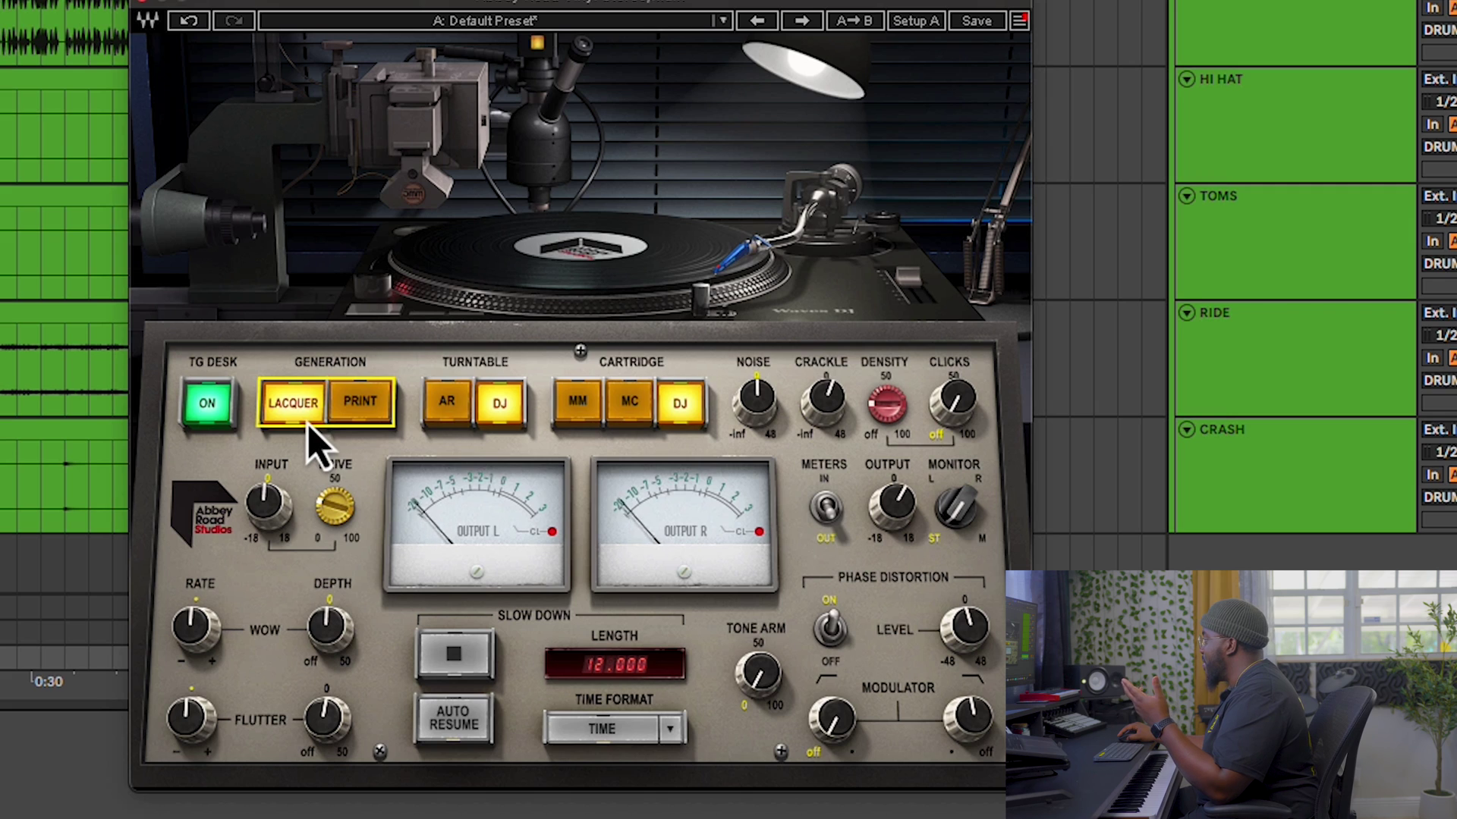
pyautogui.click(448, 404)
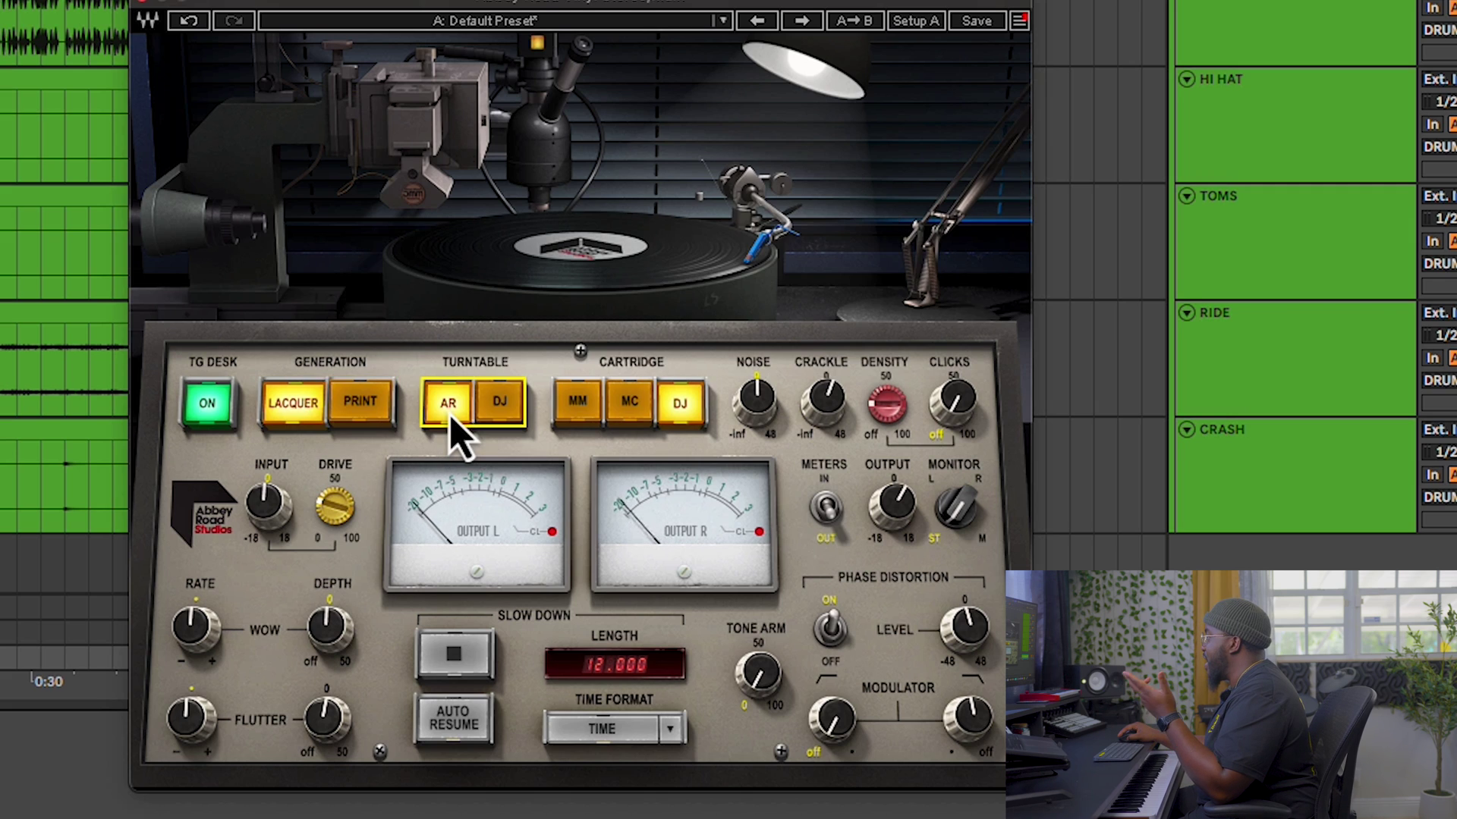
pyautogui.click(499, 403)
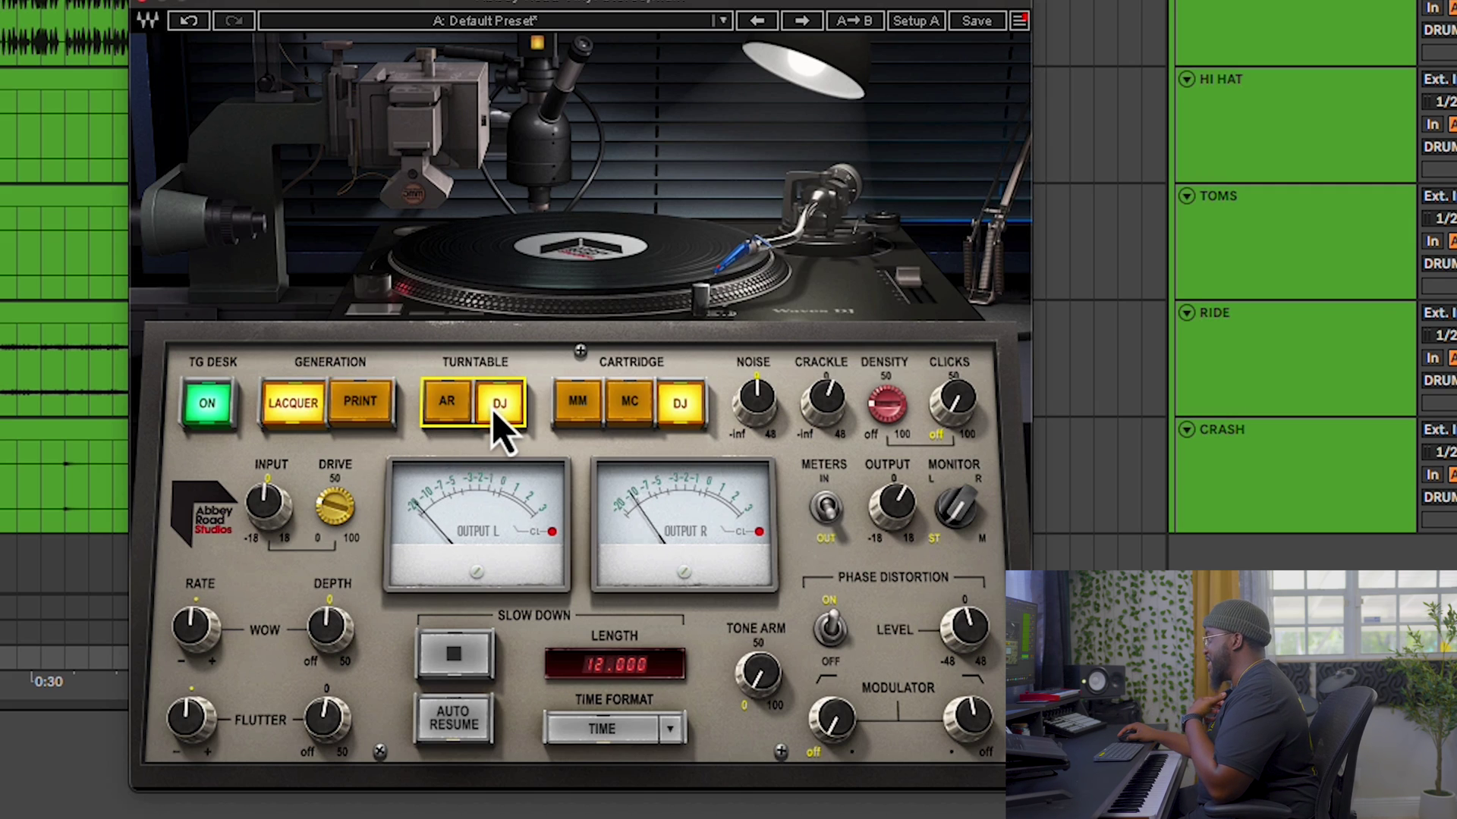
# - Try the MM and MC cartridges in Abbey Road Vinyl, then return to the DJ cartridge
pyautogui.click(574, 408)
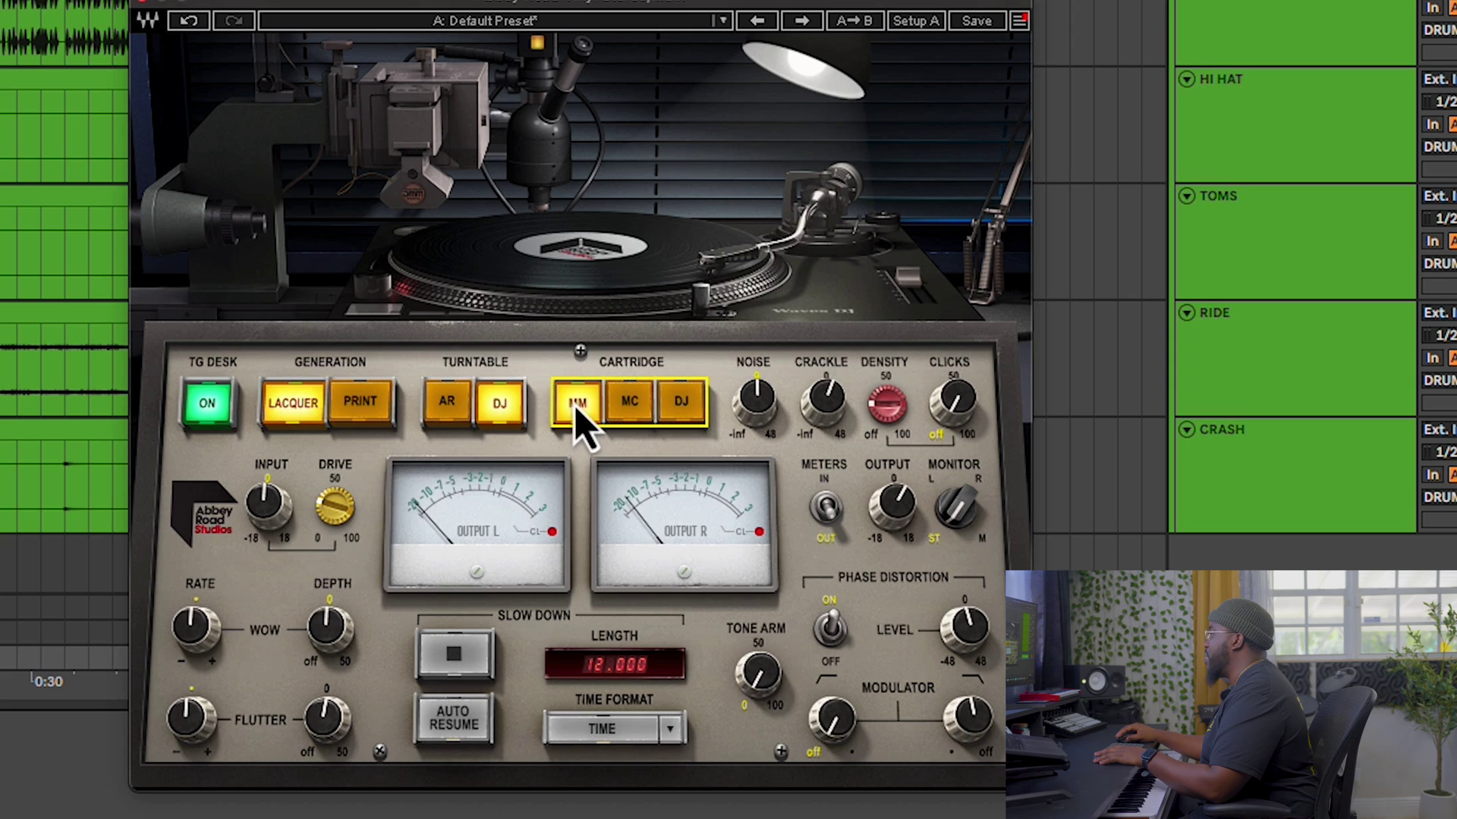
pyautogui.click(647, 413)
pyautogui.click(680, 411)
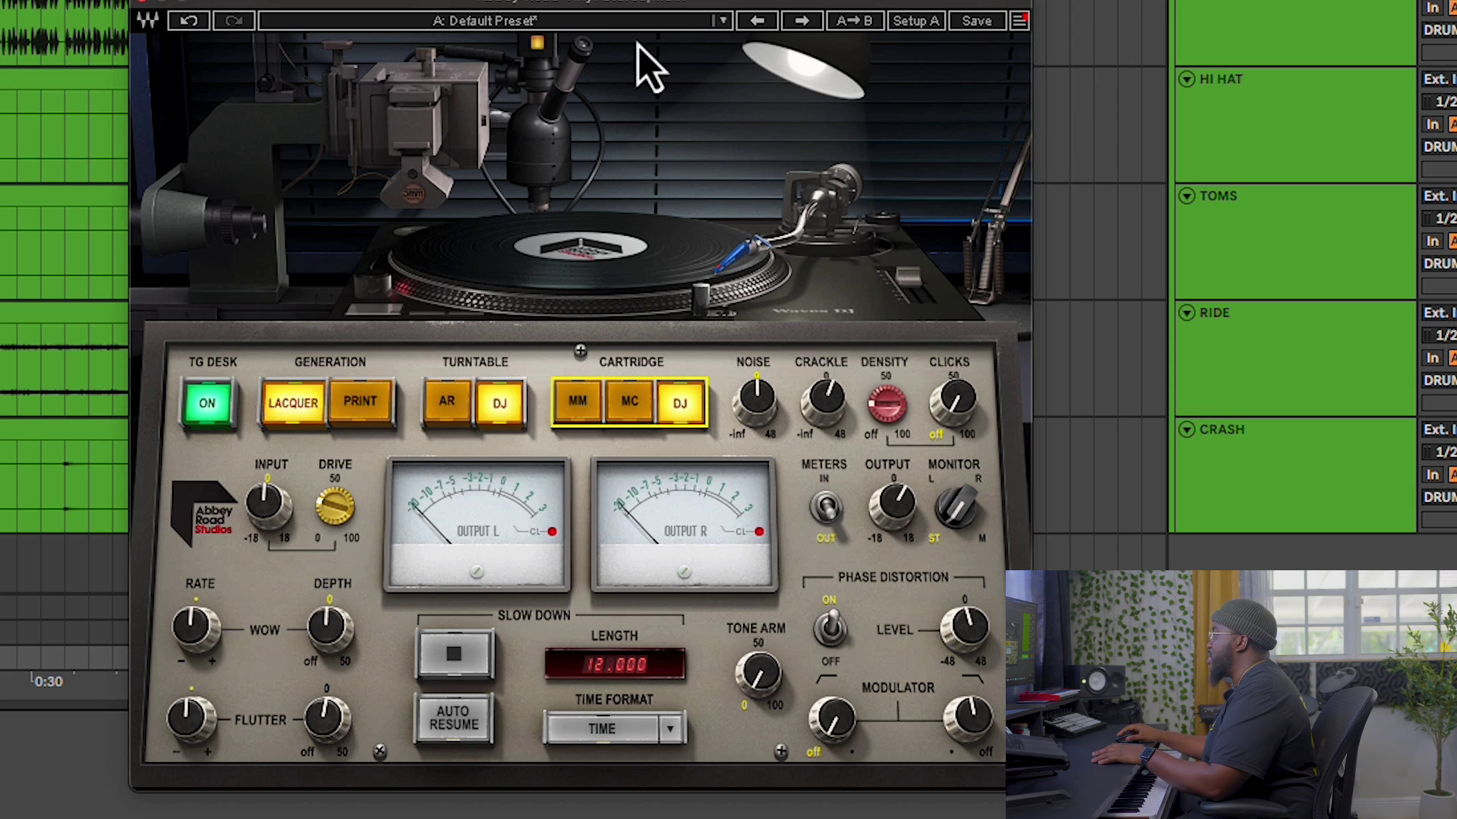
# - Load the Full Reset preset in Abbey Road Vinyl, with the DJ turntable and the DJ cartridge selected
pyautogui.click(621, 23)
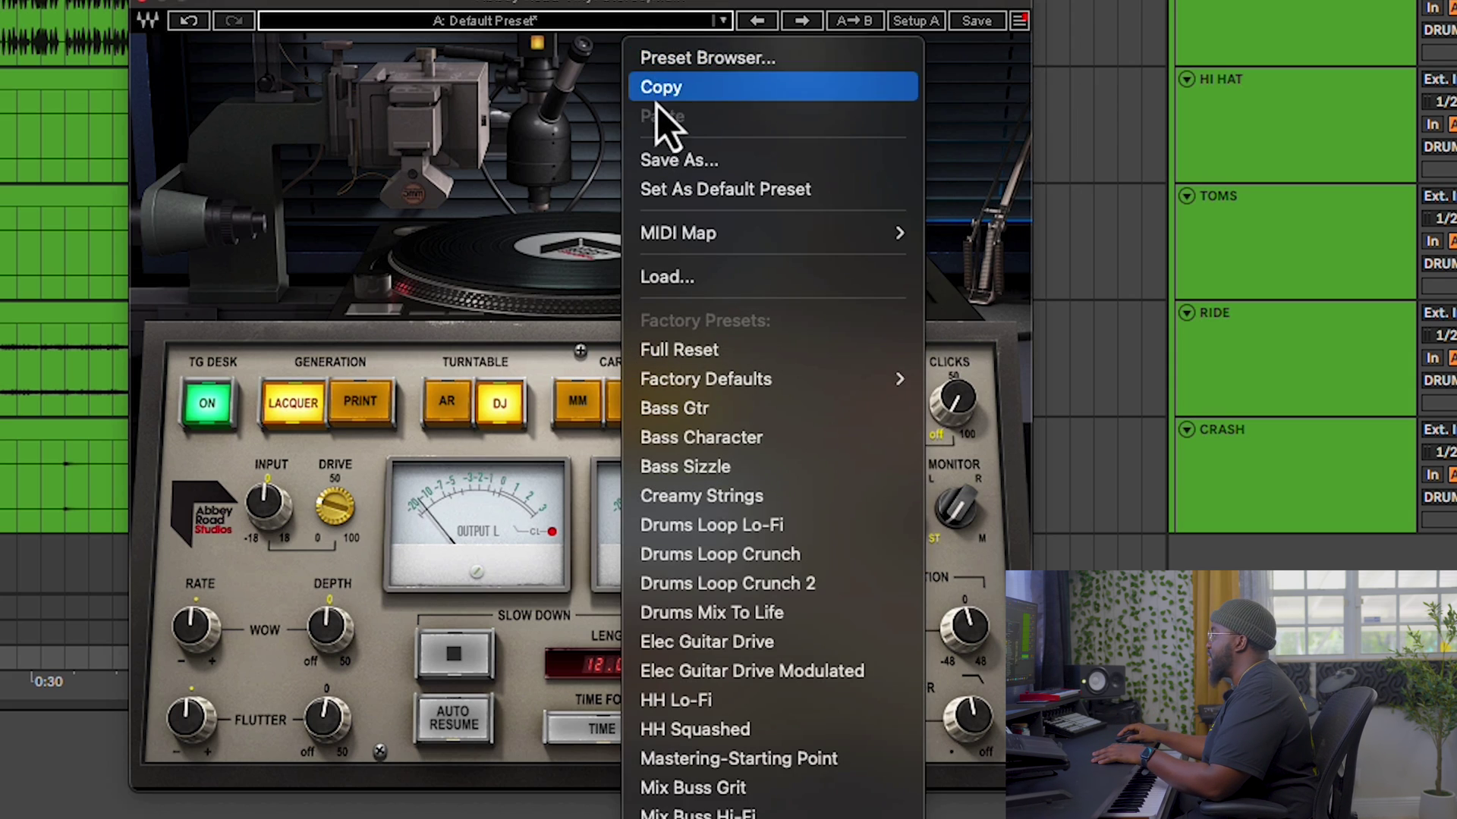
pyautogui.click(561, 31)
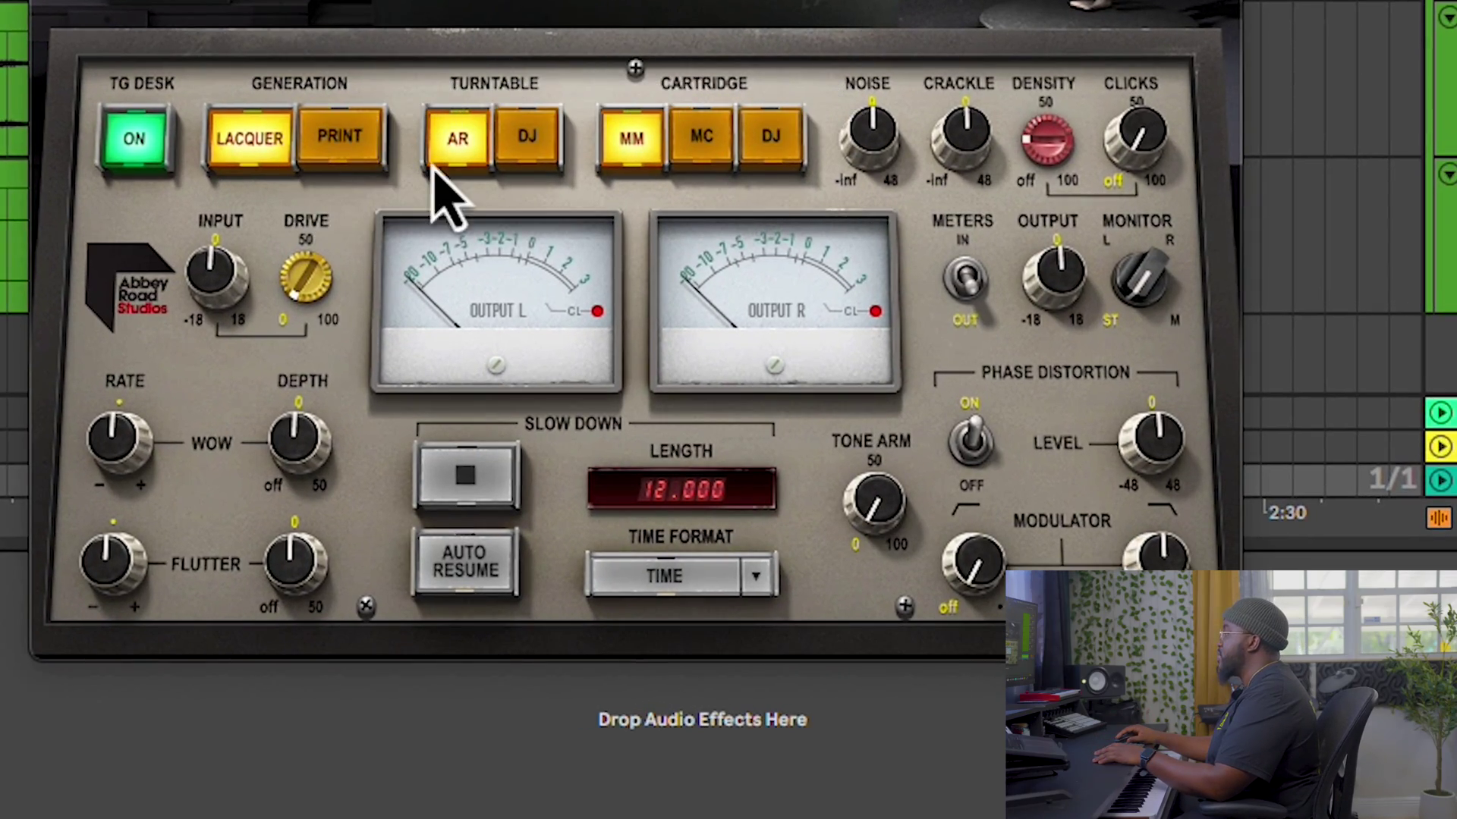
pyautogui.click(526, 144)
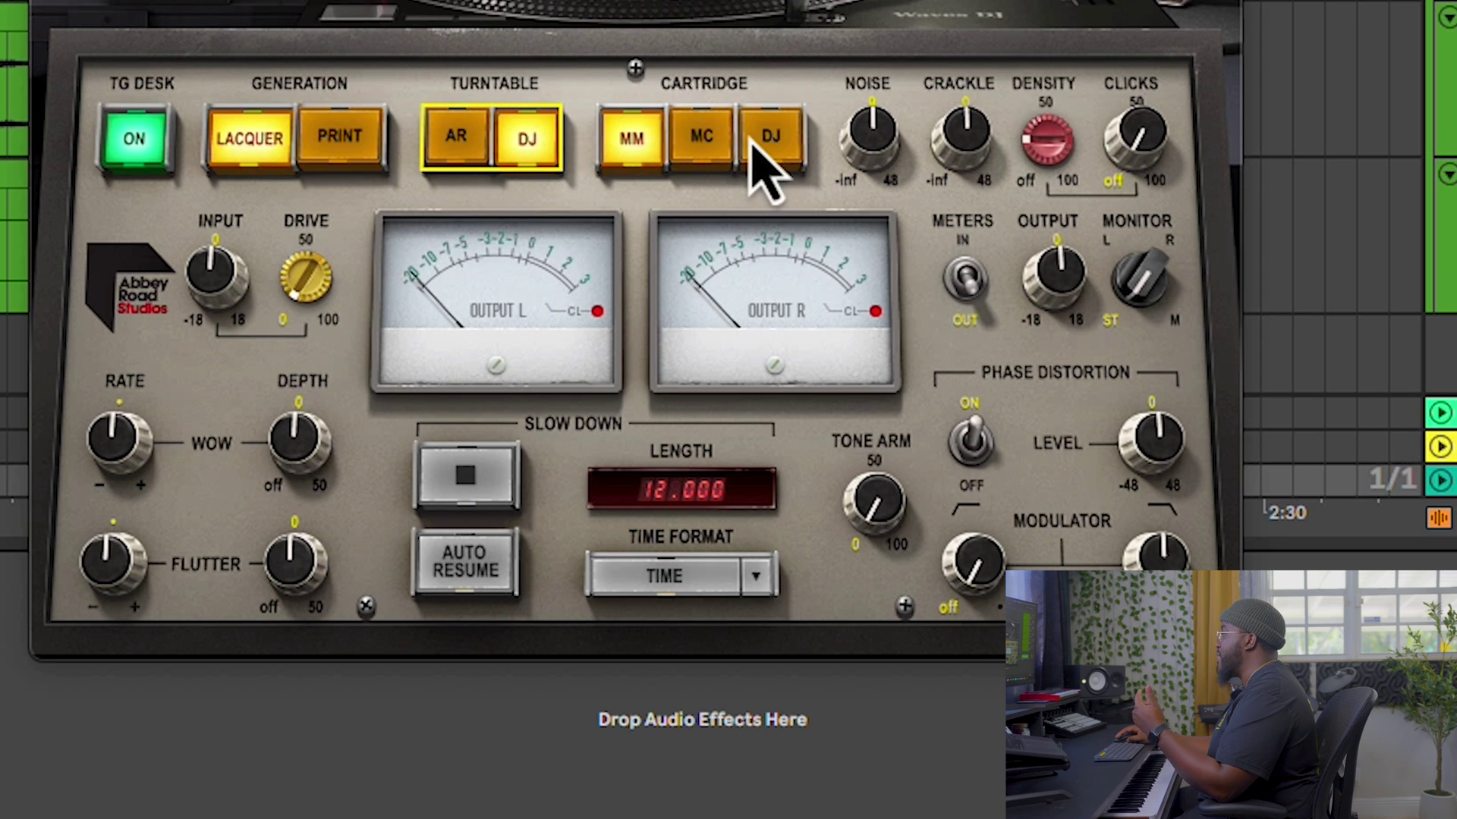
pyautogui.click(763, 144)
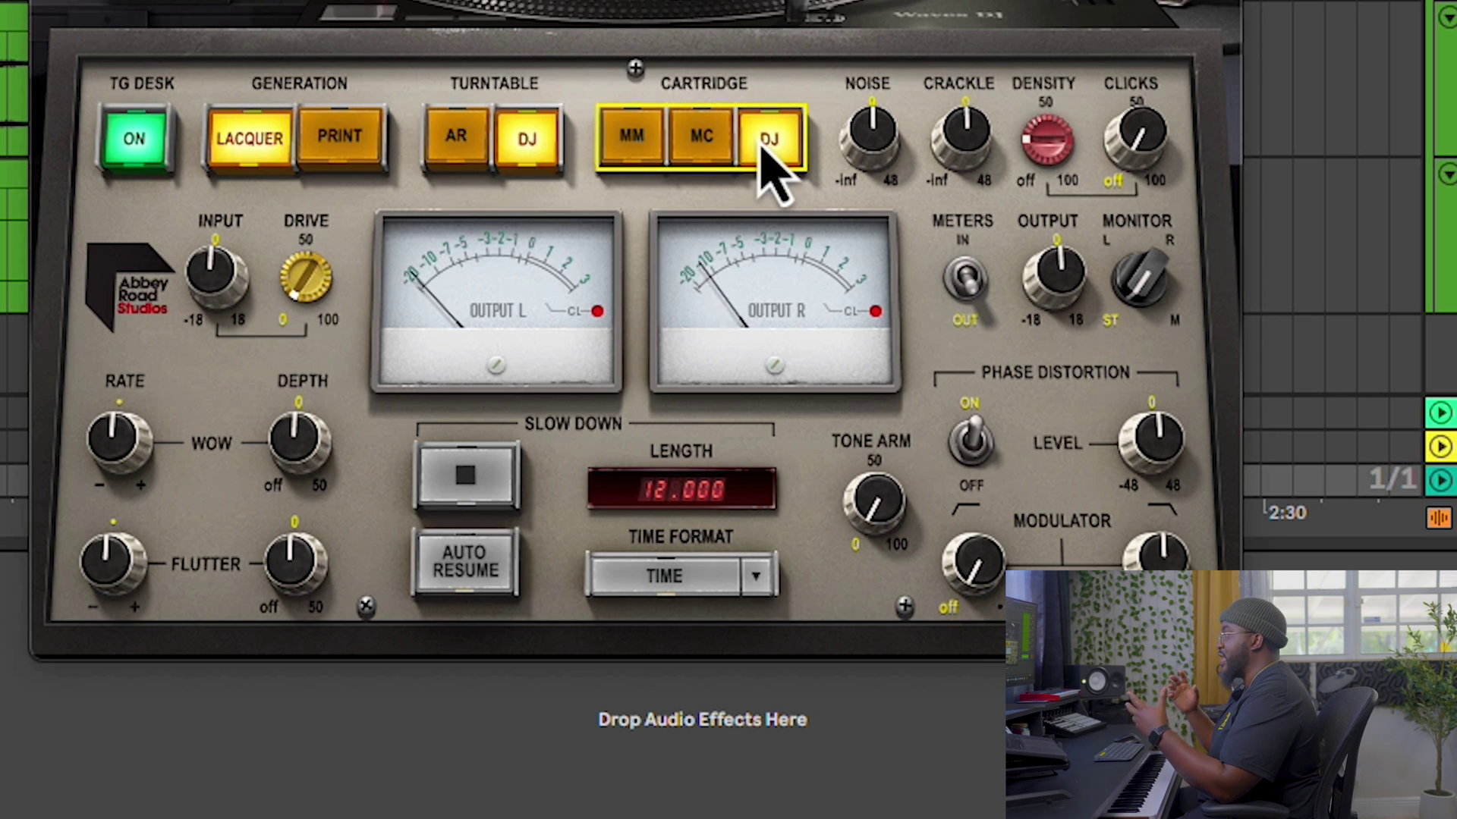
# - Adjust Abbey Road Vinyl's noise and crackle levels slightly, and raise its crackle density and output
pyautogui.moveTo(886, 145); pyautogui.dragTo(880, 106)
pyautogui.moveTo(941, 151)
pyautogui.mouseDown()
pyautogui.moveTo(952, 133)
pyautogui.moveTo(952, 163)
pyautogui.mouseUp()
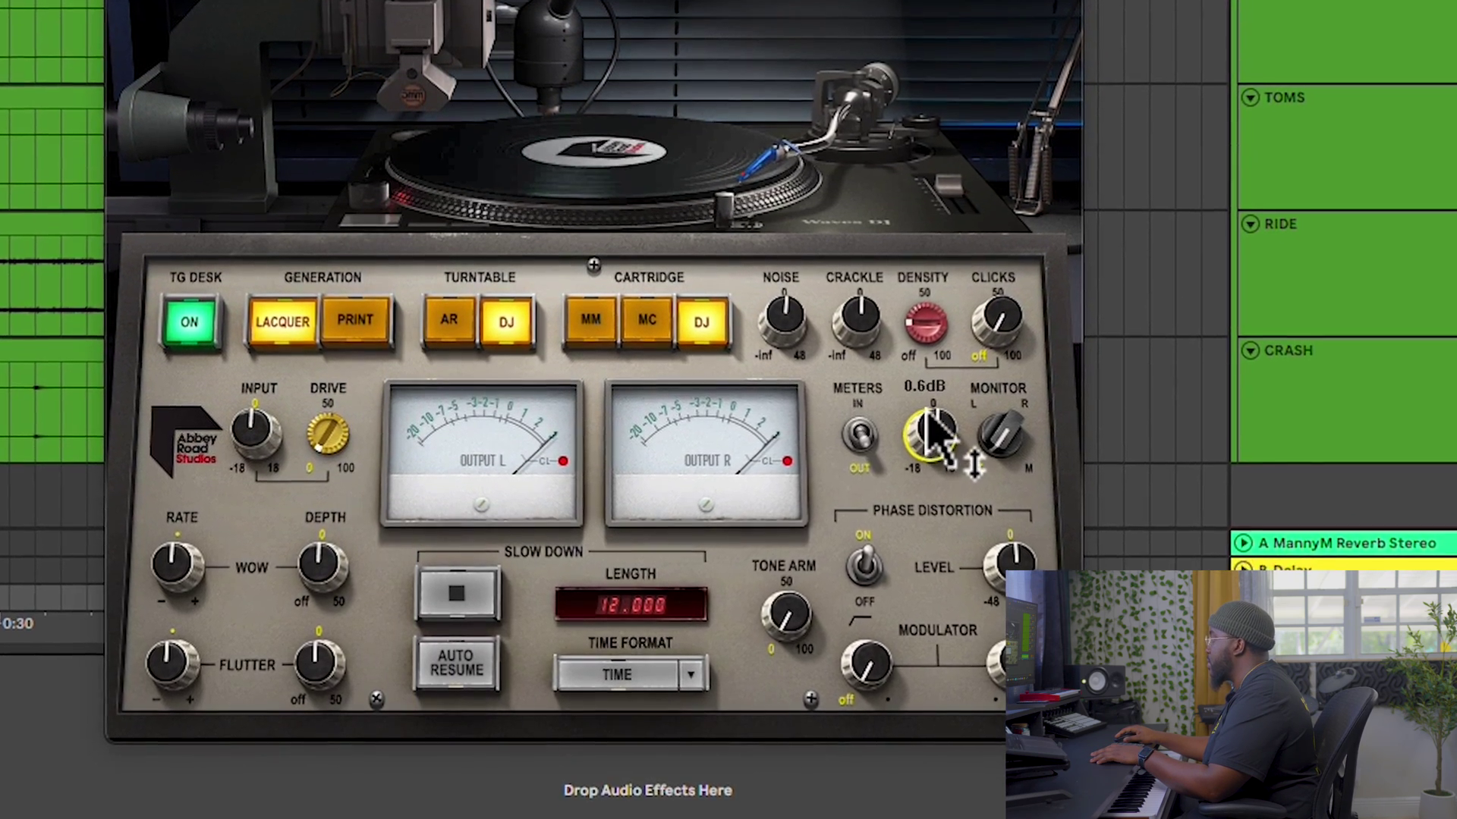
pyautogui.moveTo(916, 454); pyautogui.dragTo(940, 423)
pyautogui.moveTo(927, 323); pyautogui.dragTo(934, 64)
pyautogui.moveTo(970, 6); pyautogui.dragTo(1013, 10)
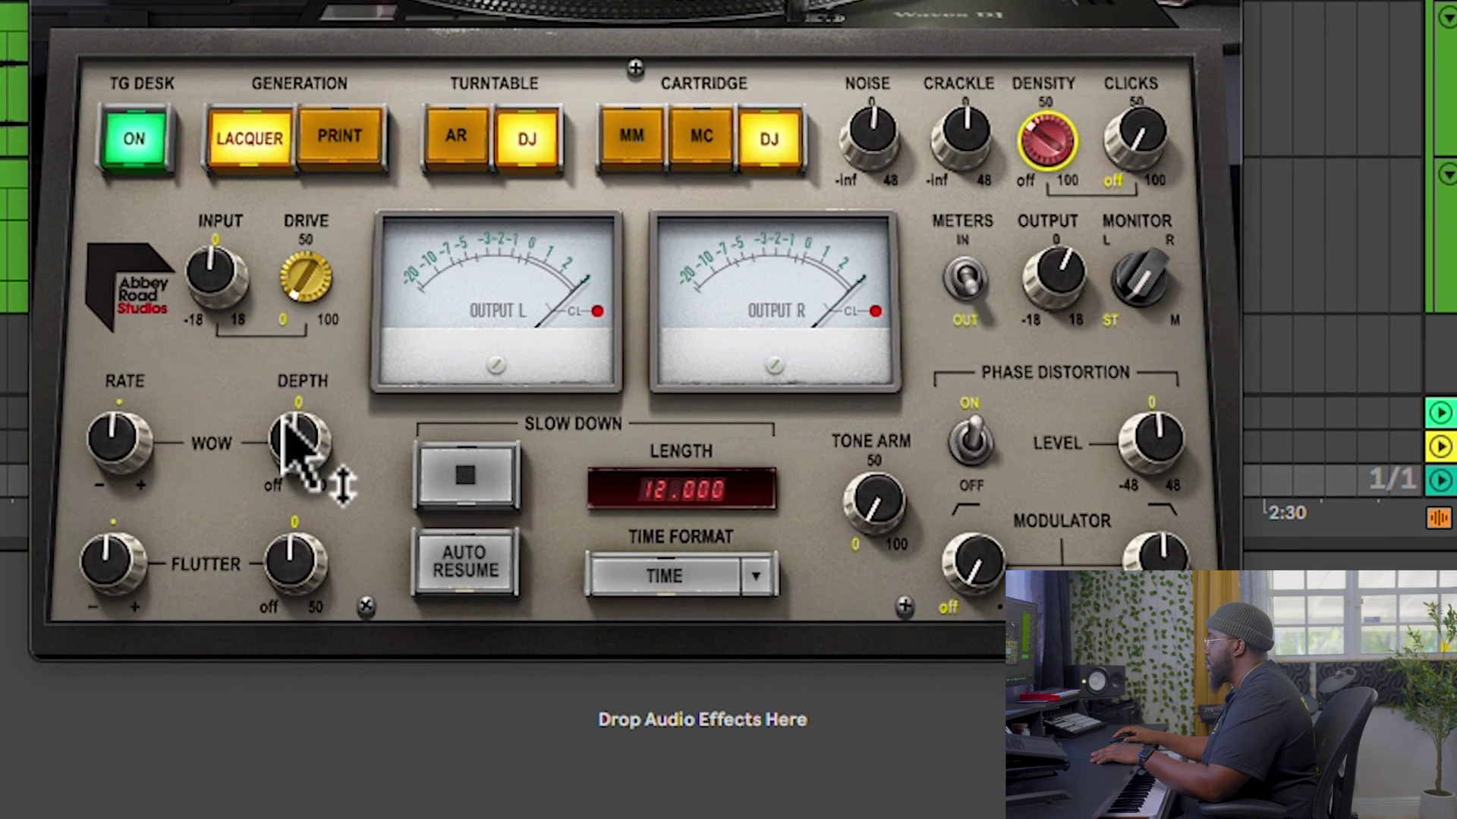
# - Raise the drive to around the middle of its range and increase the phase distortion level slightly
pyautogui.moveTo(287, 287); pyautogui.dragTo(294, 0)
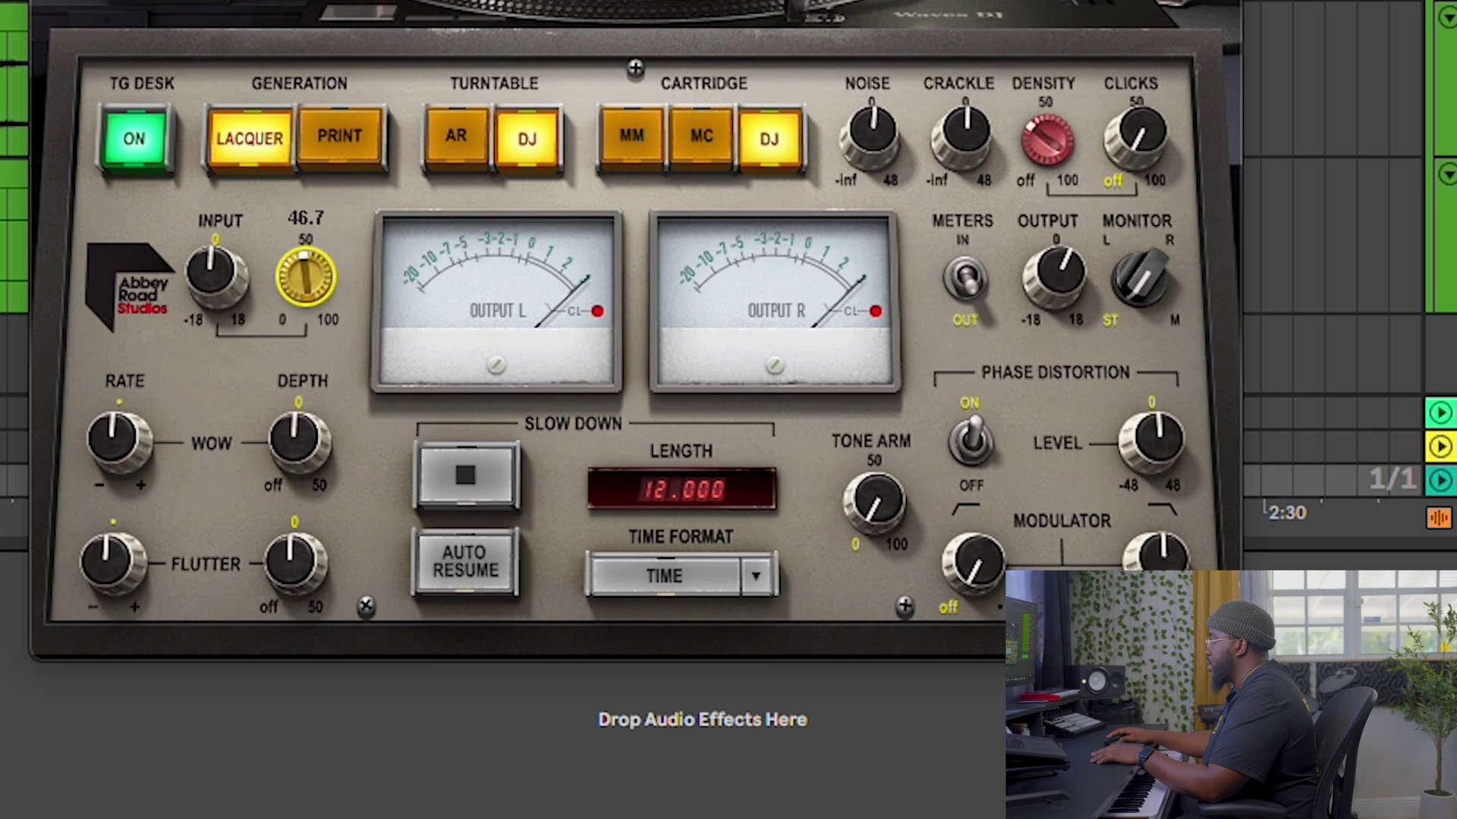
pyautogui.moveTo(294, 0); pyautogui.dragTo(294, 0)
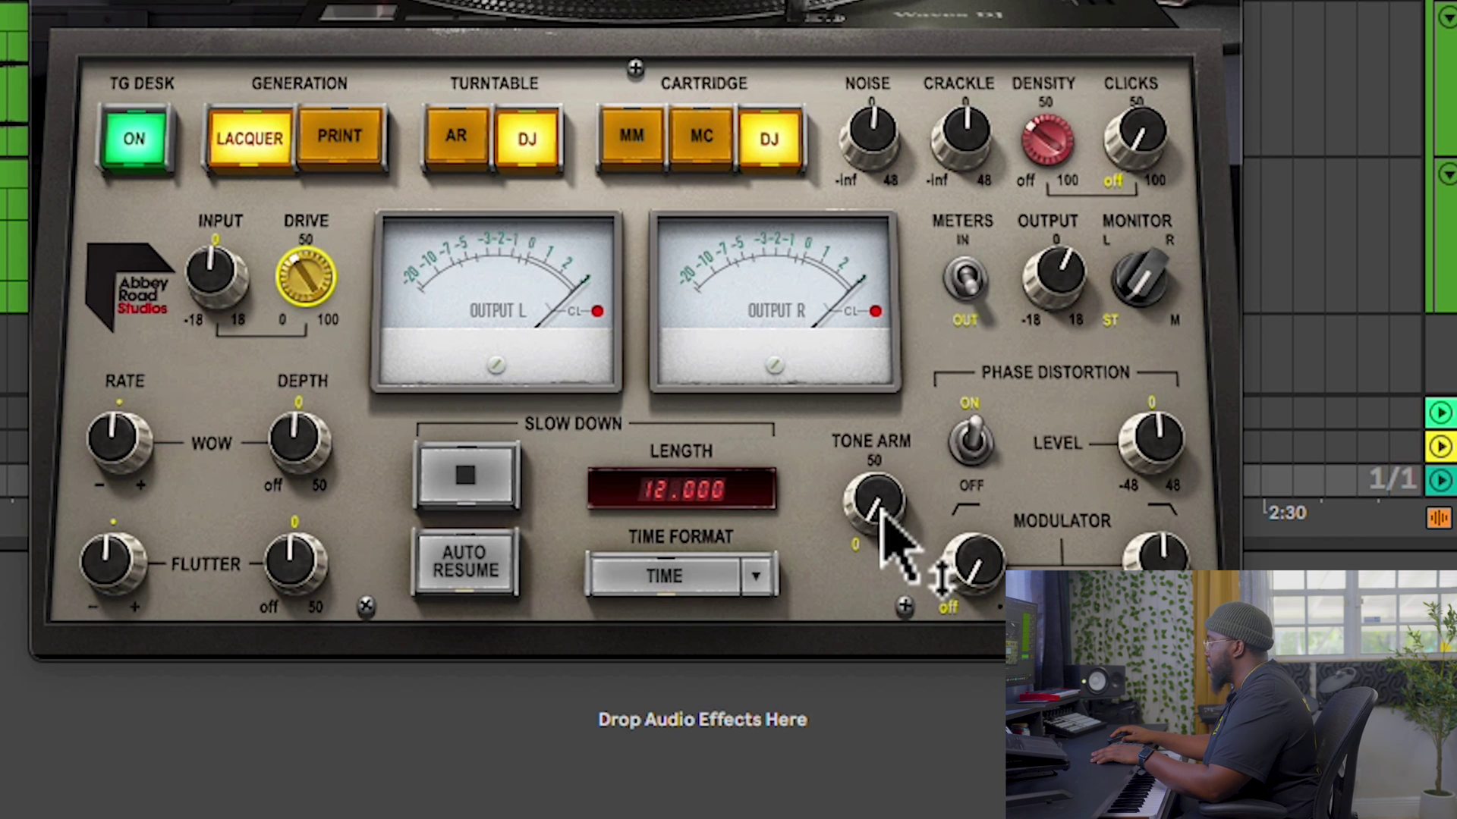
pyautogui.moveTo(1150, 464); pyautogui.dragTo(1141, 356)
# - Add a little wow and flutter depth, and trigger the Slow Down effect
pyautogui.moveTo(296, 439); pyautogui.dragTo(334, 618)
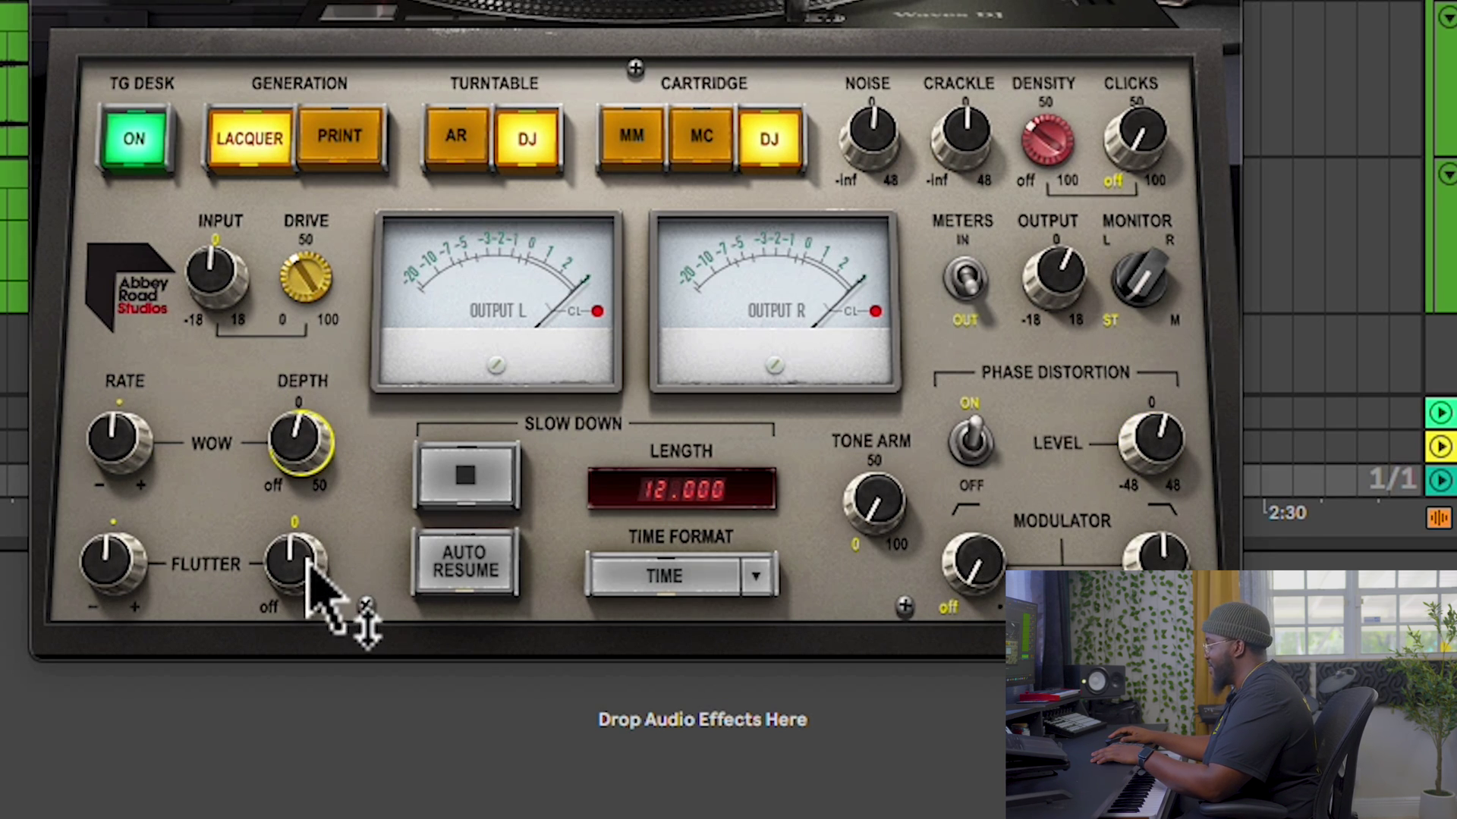
pyautogui.click(459, 478)
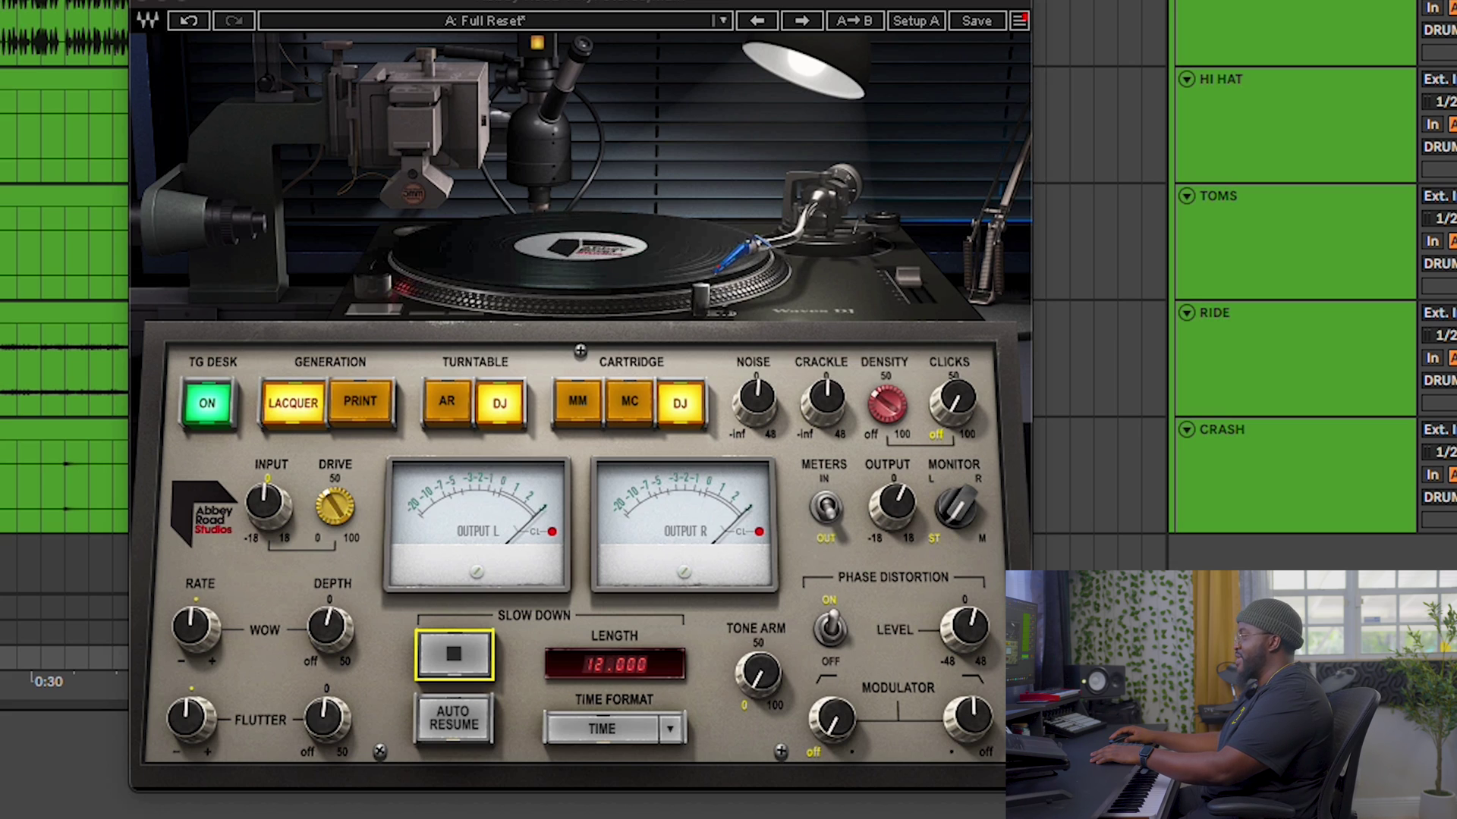
# - Close Abbey Road Vinyl and bring up Scheps Parallel Particles on the drums group, placing its window clear of the mixer
pyautogui.click(143, 4)
pyautogui.scroll(5, 383, 334)
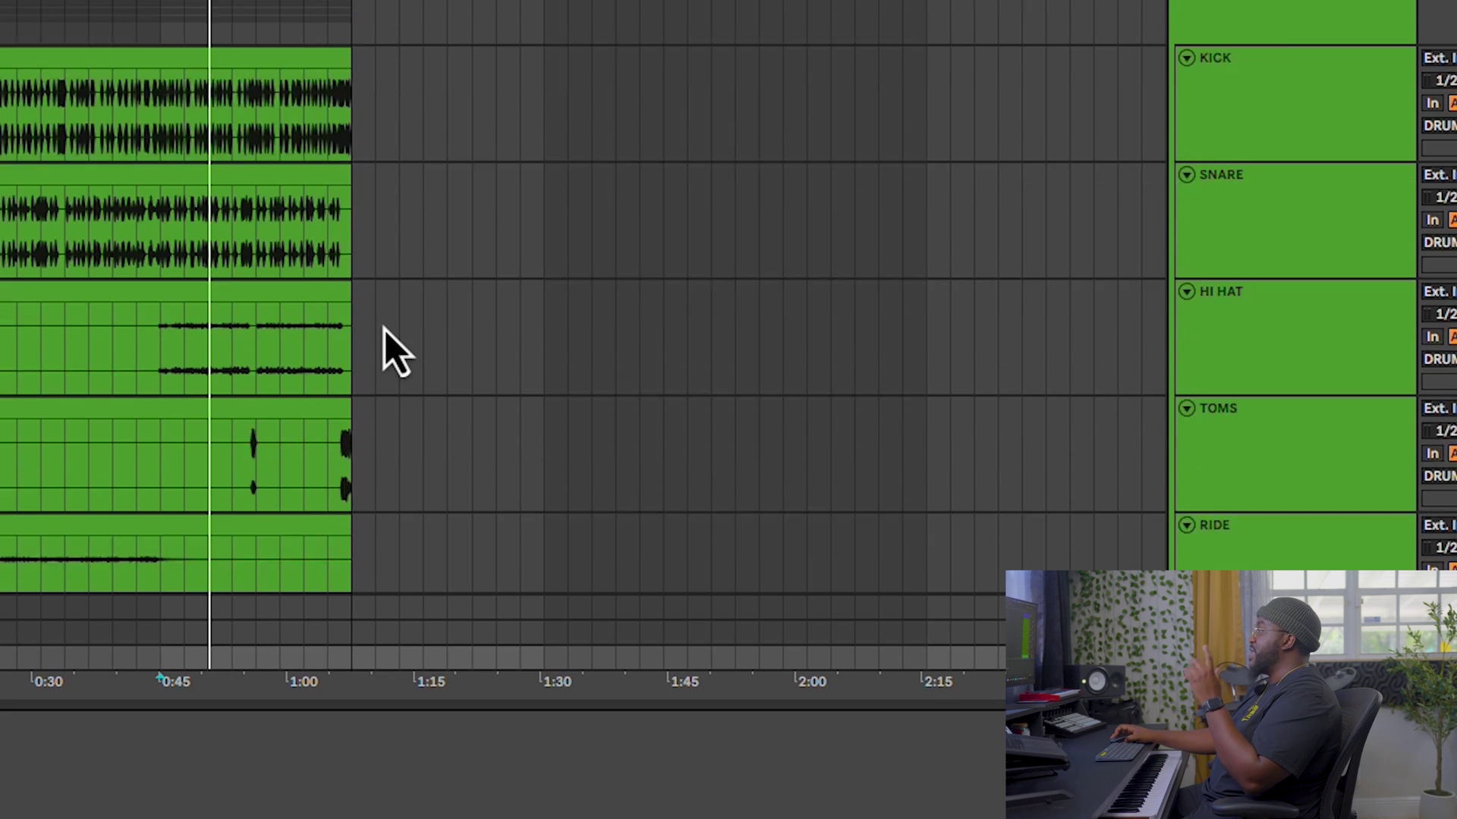
pyautogui.click(1281, 90)
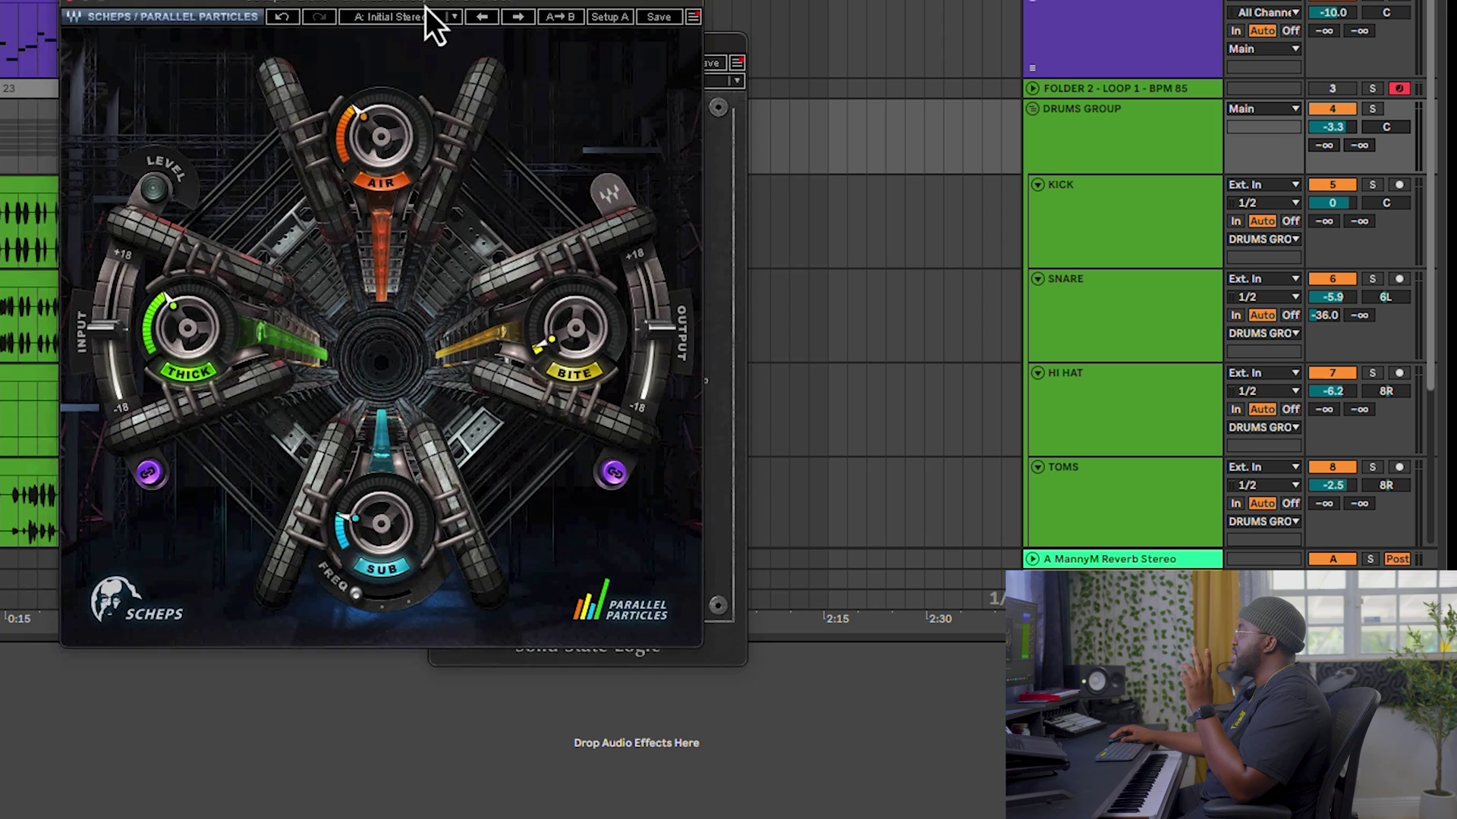
pyautogui.moveTo(423, 6); pyautogui.dragTo(487, 40)
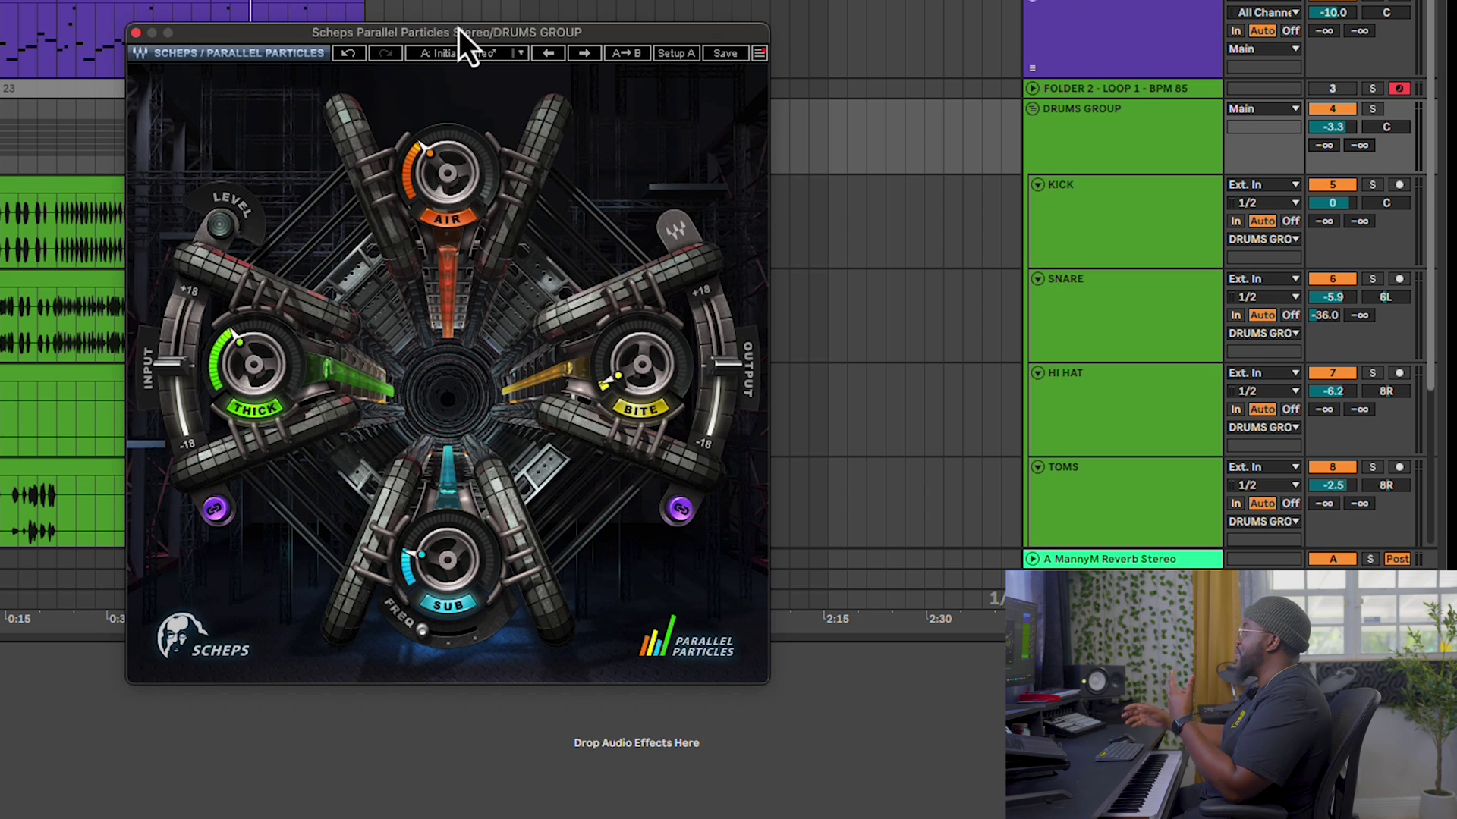
# - Play the loop to compare the soloed drums group with the full mix through Scheps Parallel Particles, moving its window aside
pyautogui.click(1212, 157)
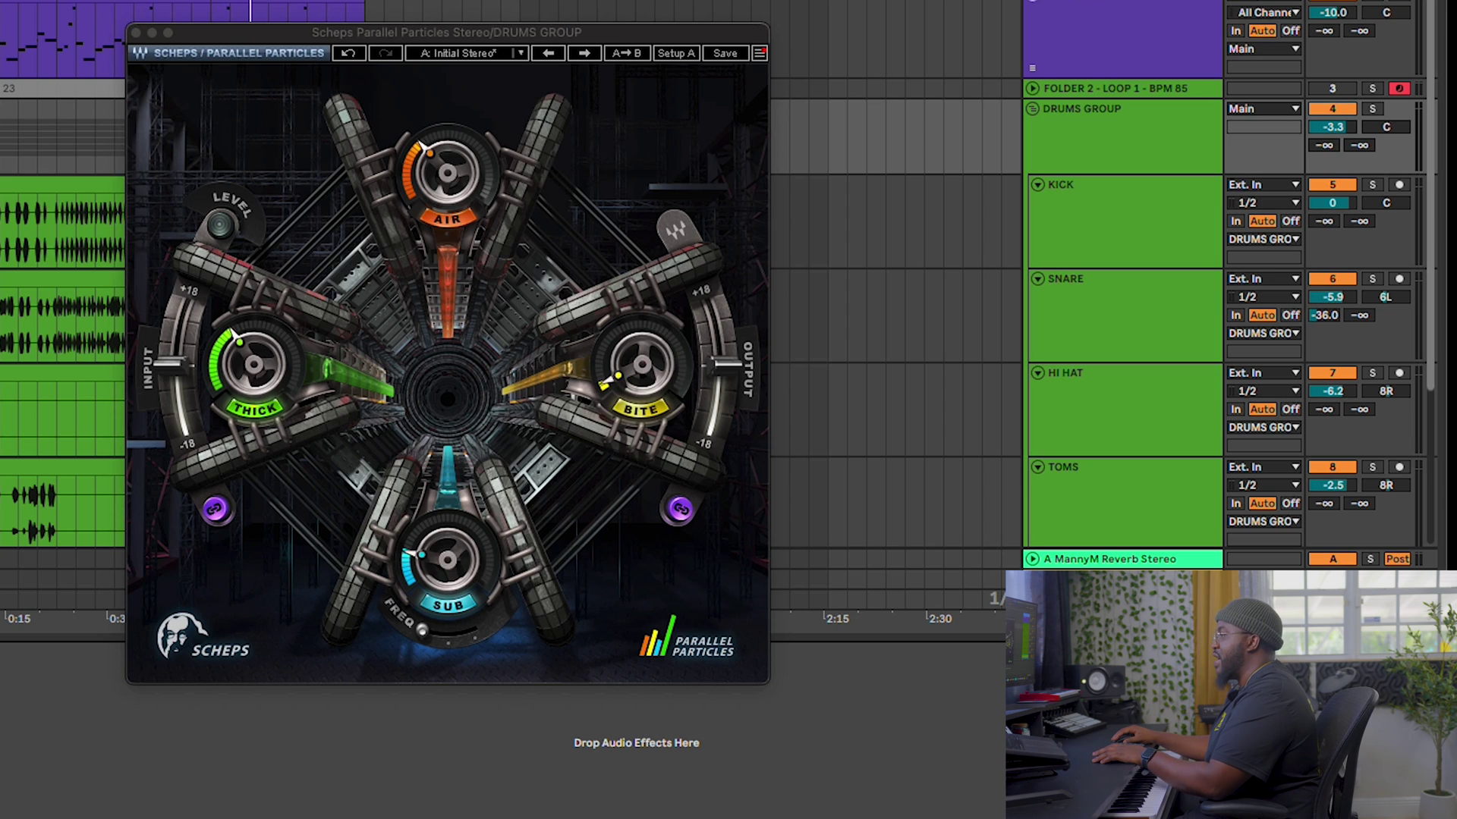
pyautogui.press('space')
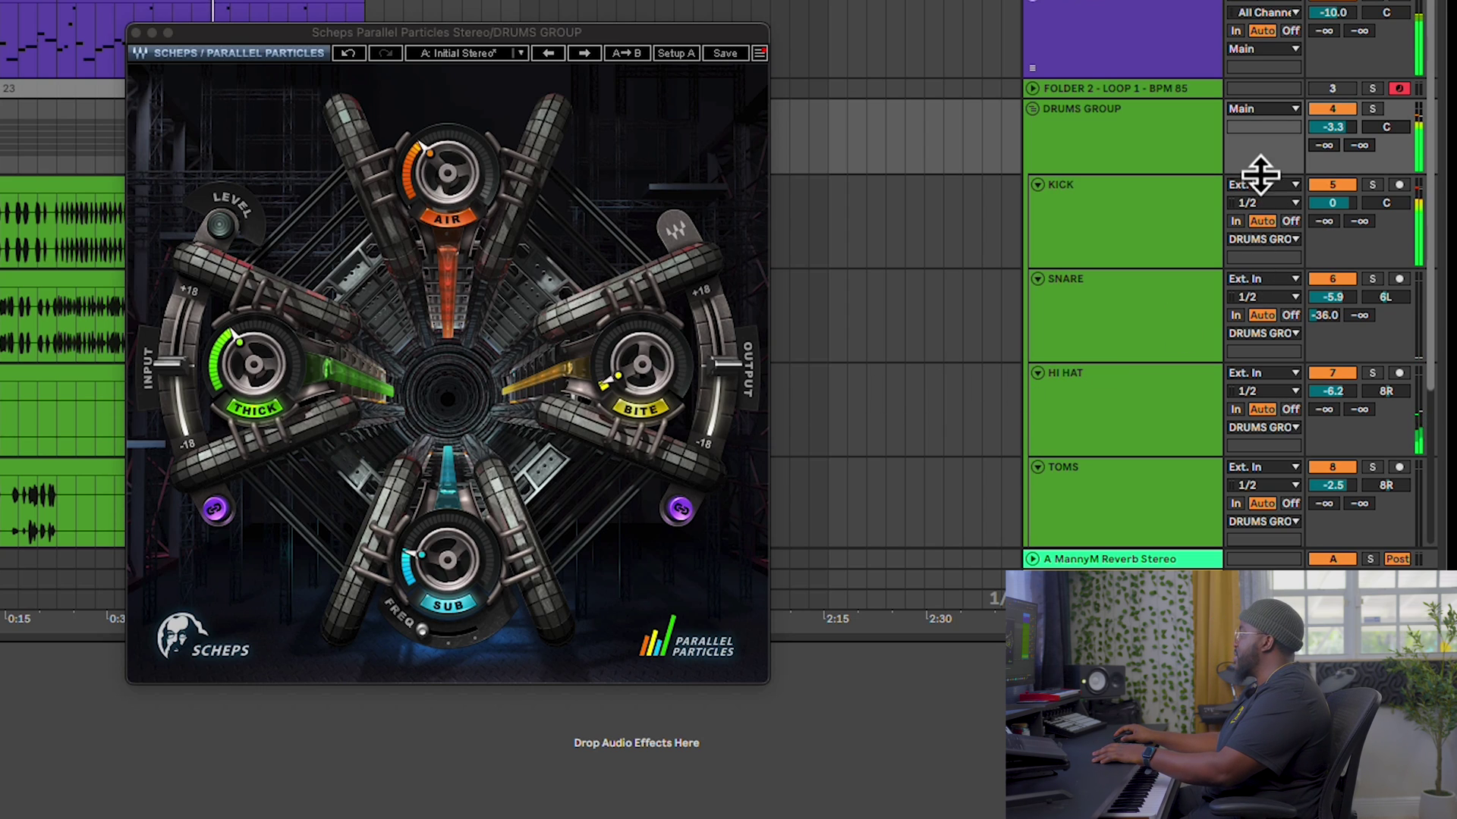
pyautogui.click(1370, 110)
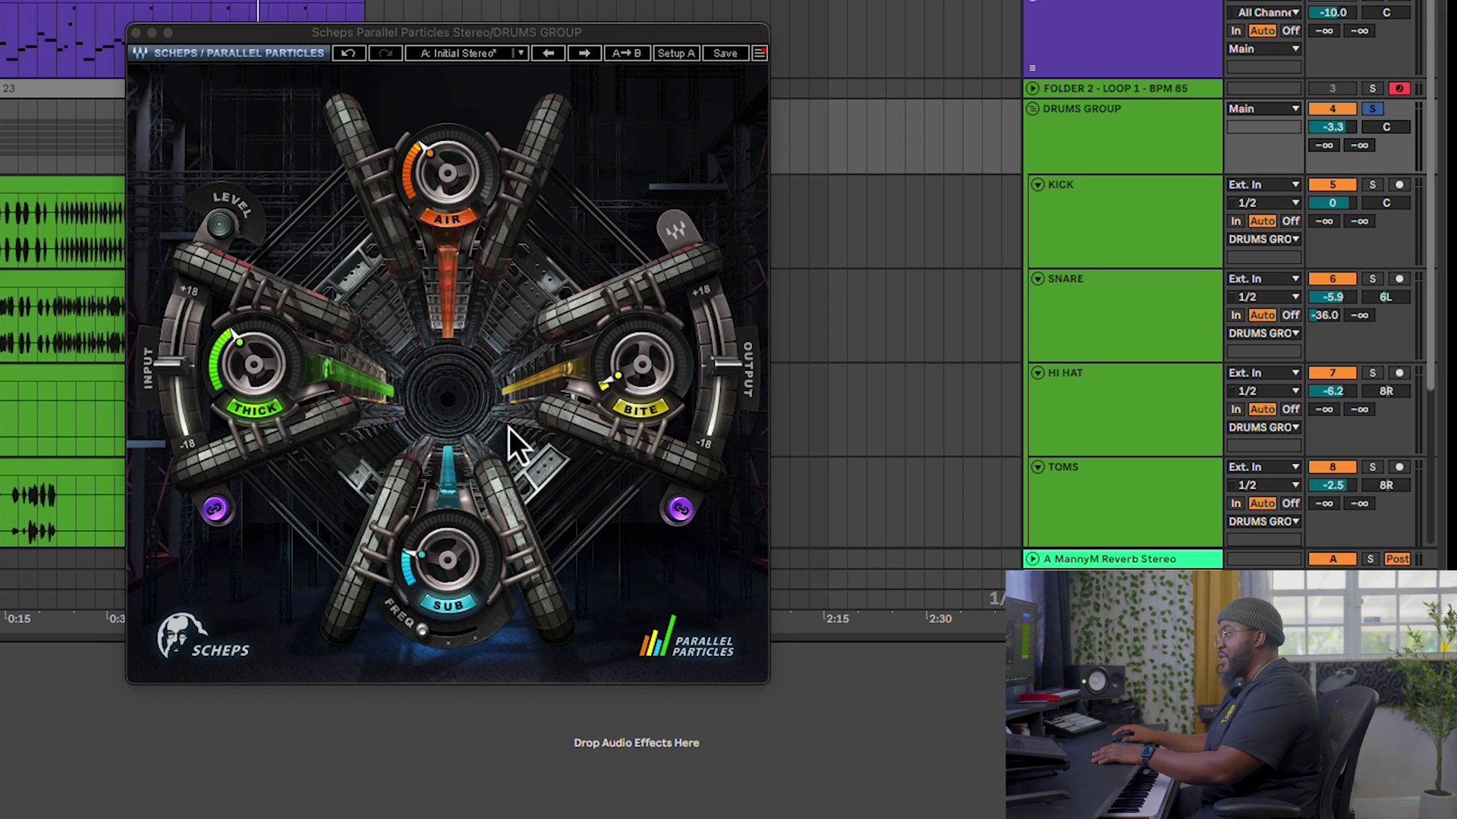
pyautogui.press('space')
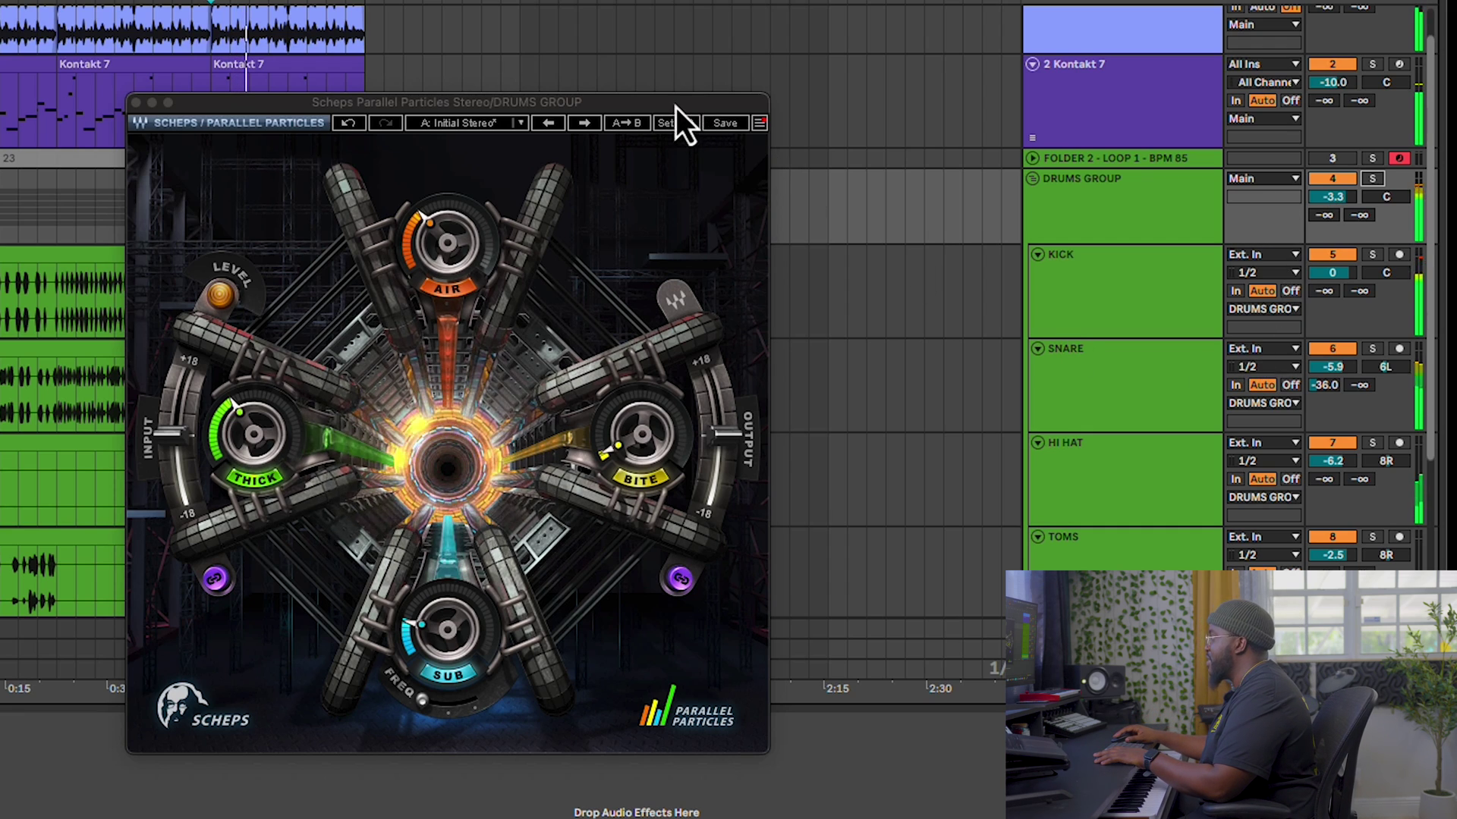
pyautogui.moveTo(675, 107); pyautogui.dragTo(919, 43)
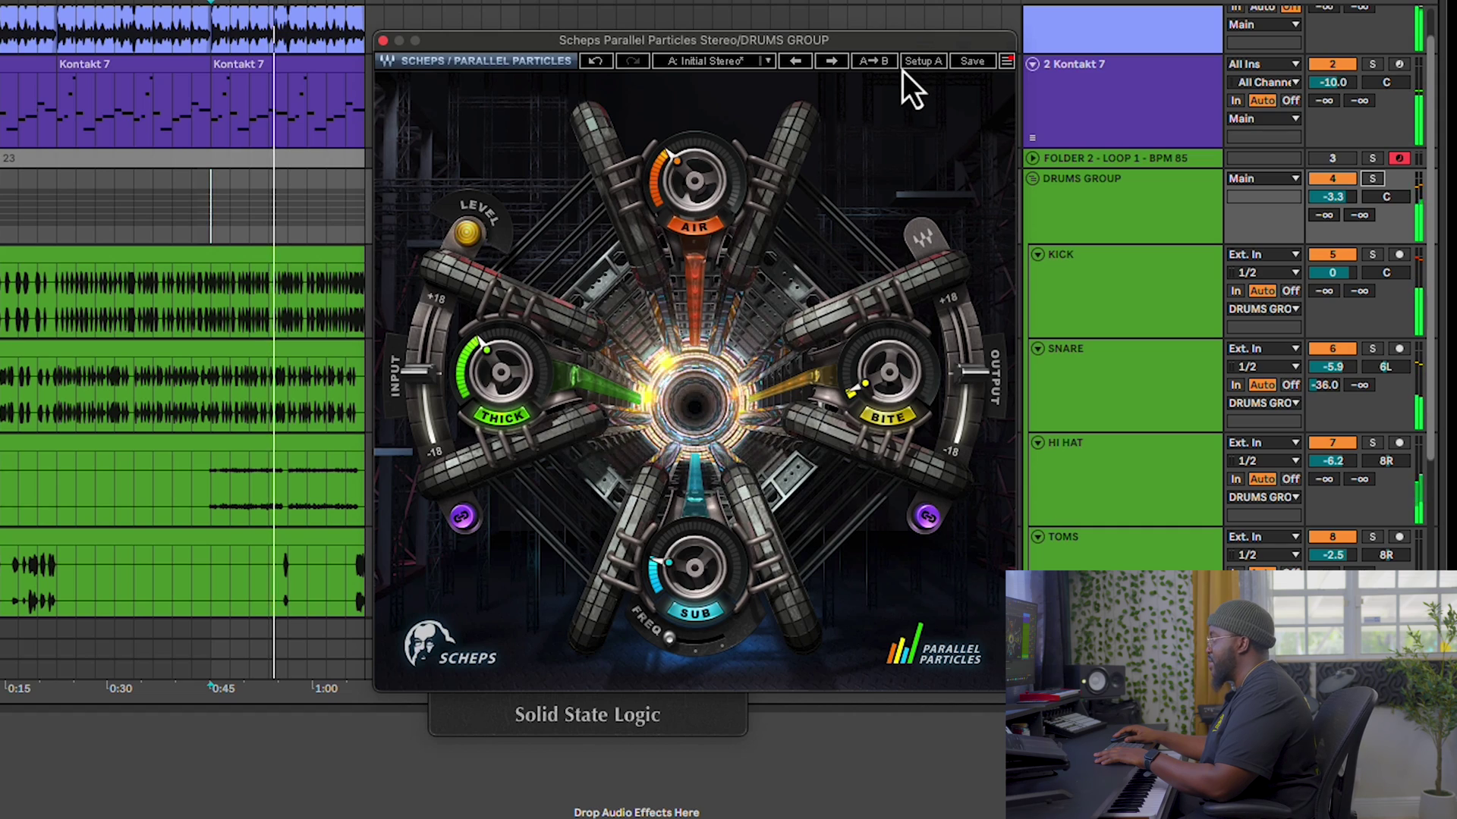